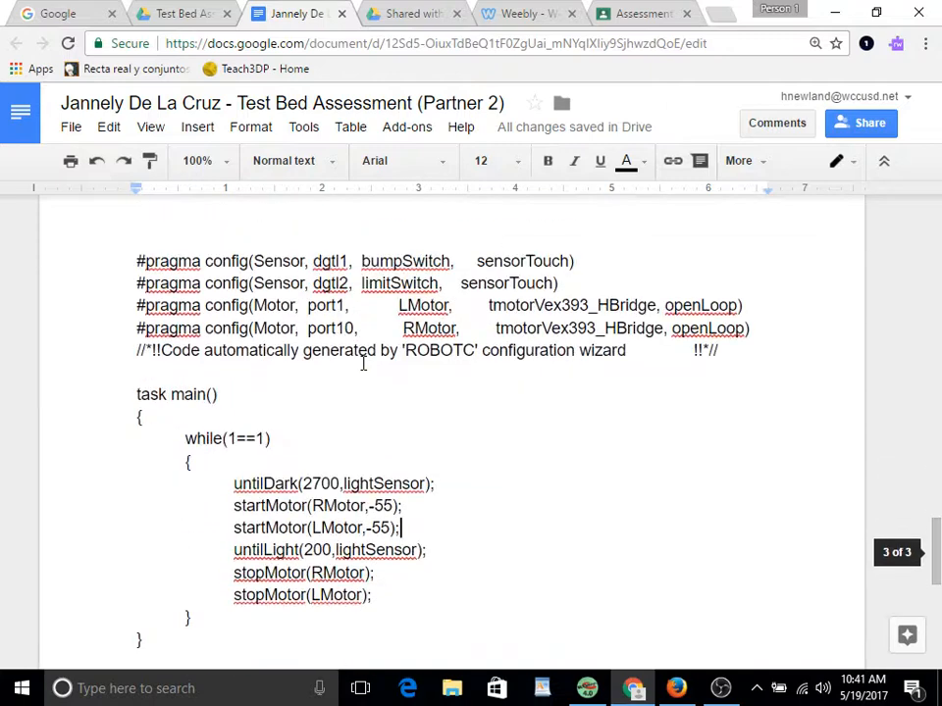
- Switch from the assessment document to the Weebly editor and examine the TestBed section's switch, Potentiometer and Light Sensor entries
scroll(363, 363, up, 4)
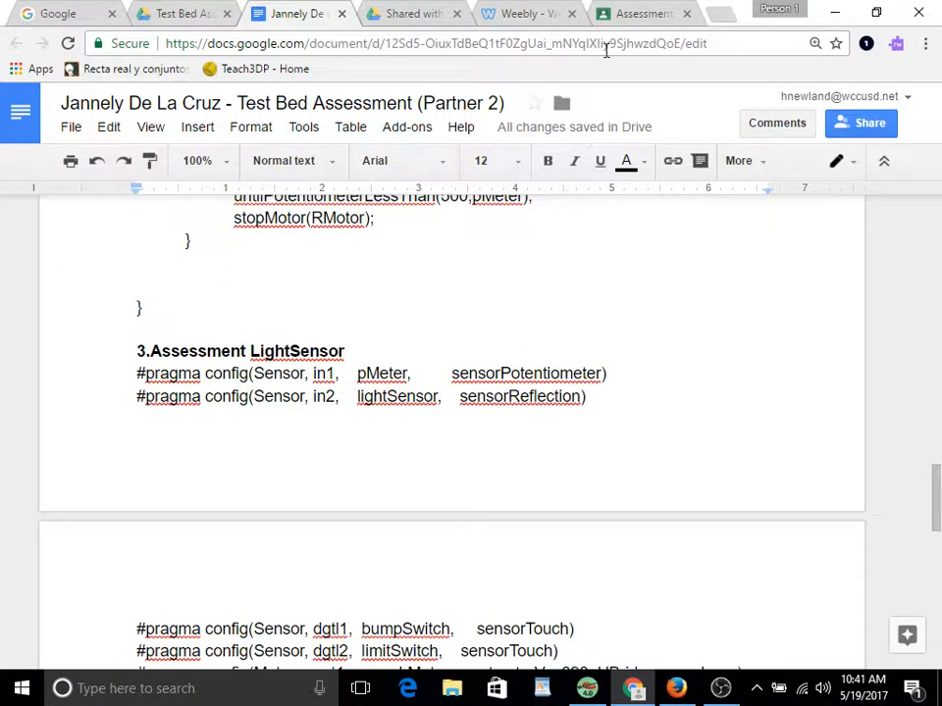
click(496, 14)
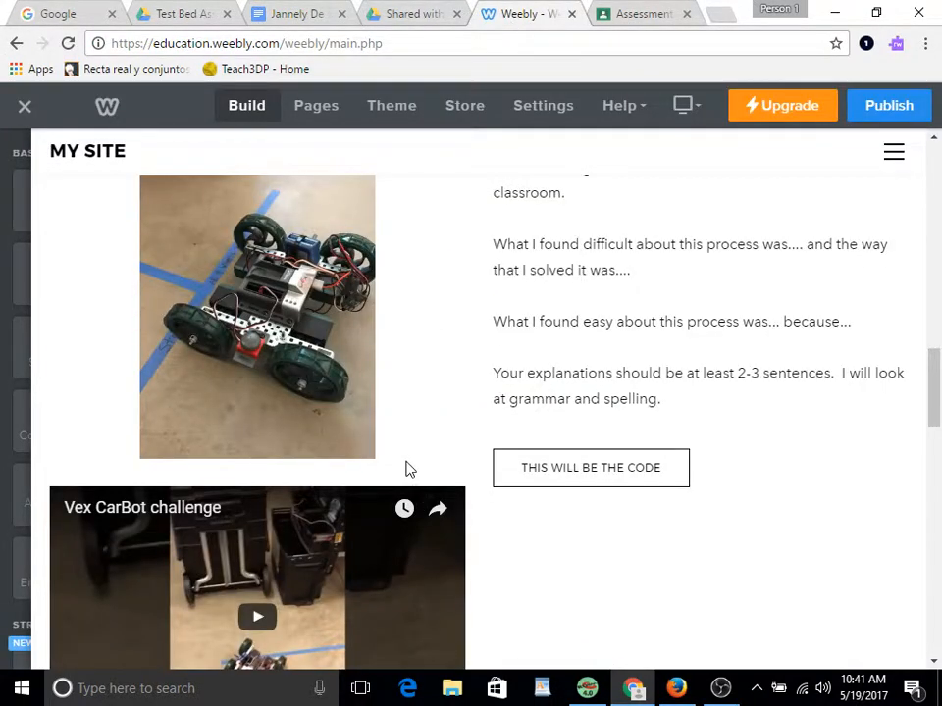
scroll(410, 469, down, 10)
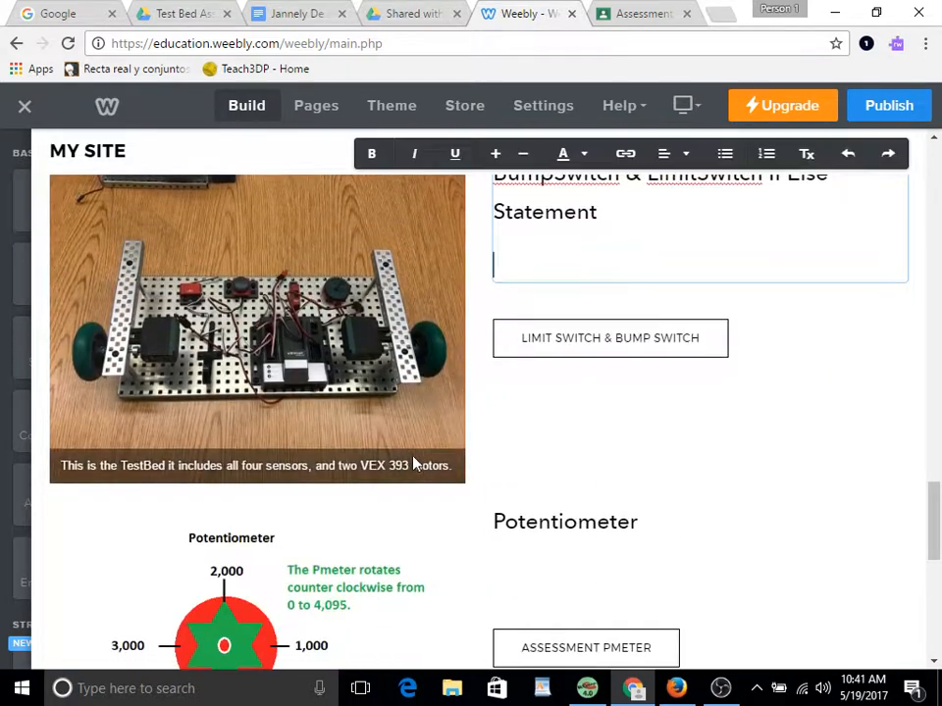
scroll(414, 463, up, 1)
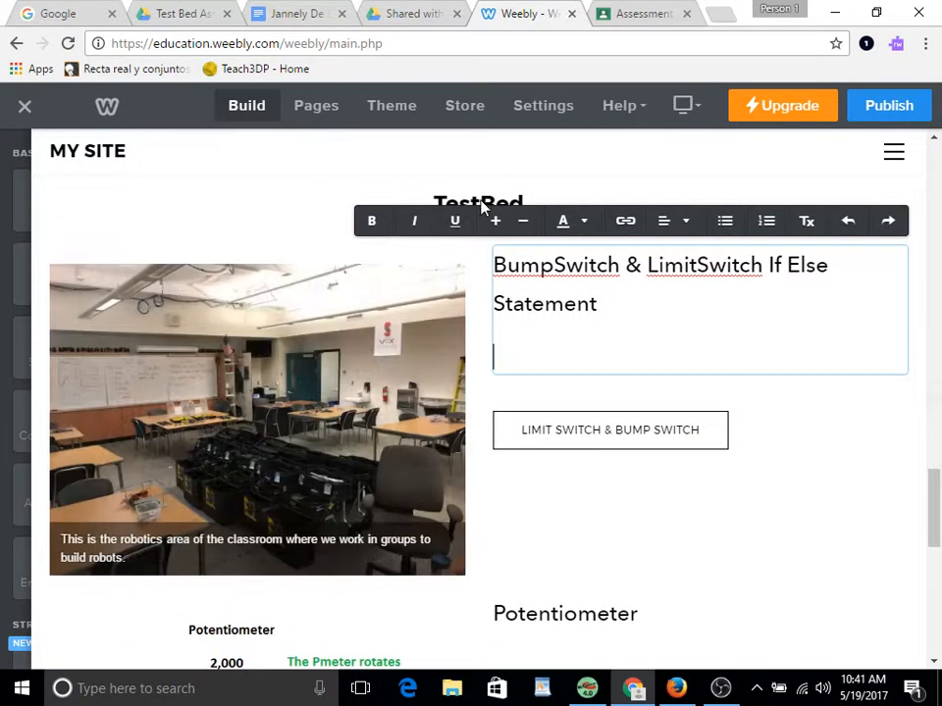
scroll(515, 381, down, 1)
scroll(520, 386, down, 2)
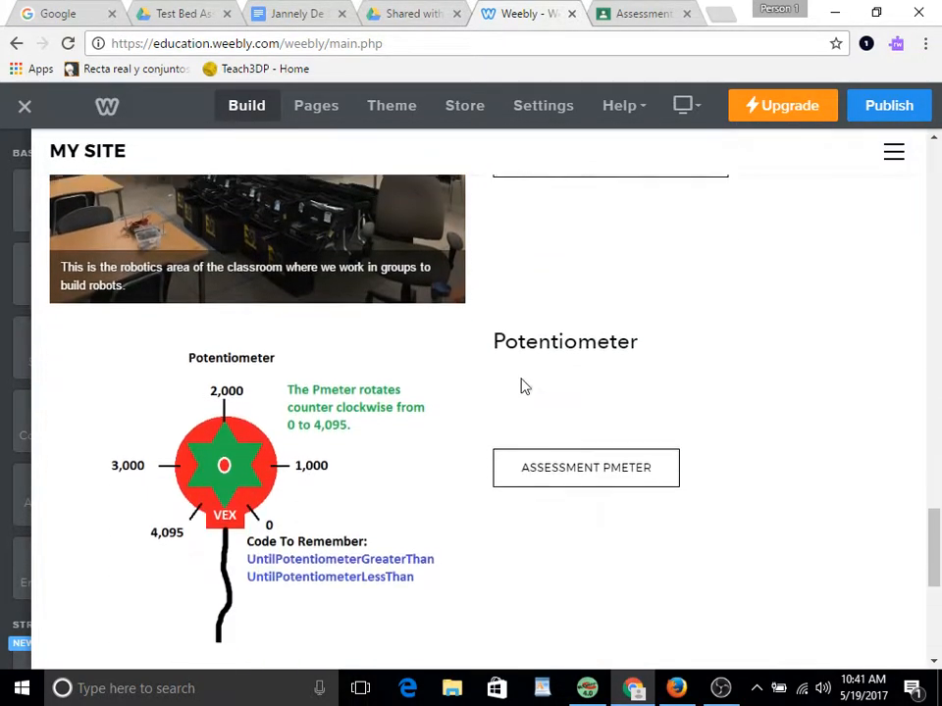
scroll(520, 383, up, 1)
scroll(642, 371, down, 2)
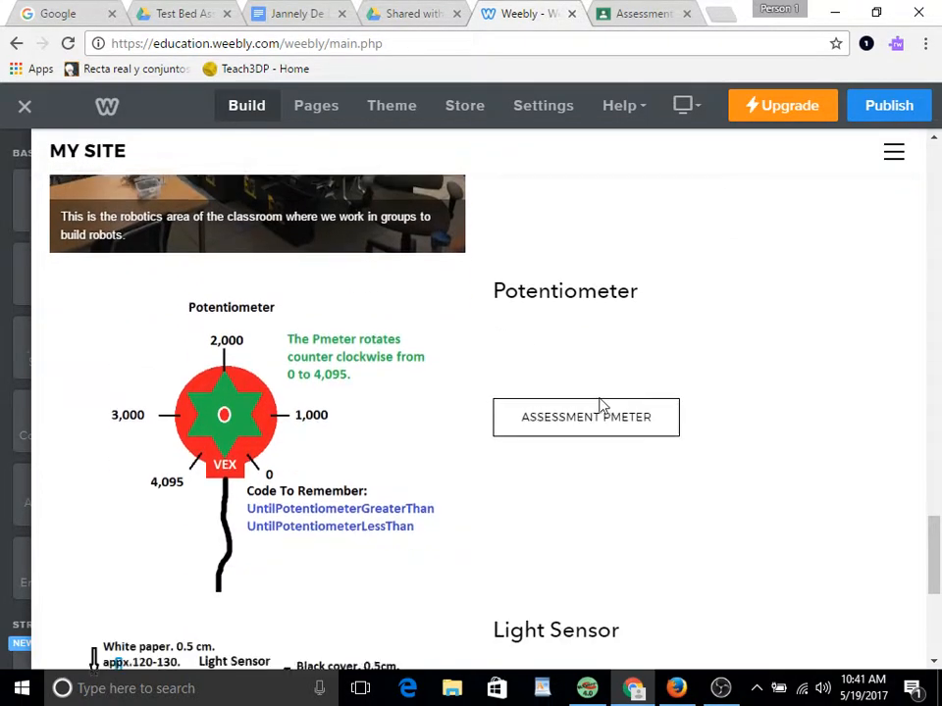
scroll(633, 413, down, 2)
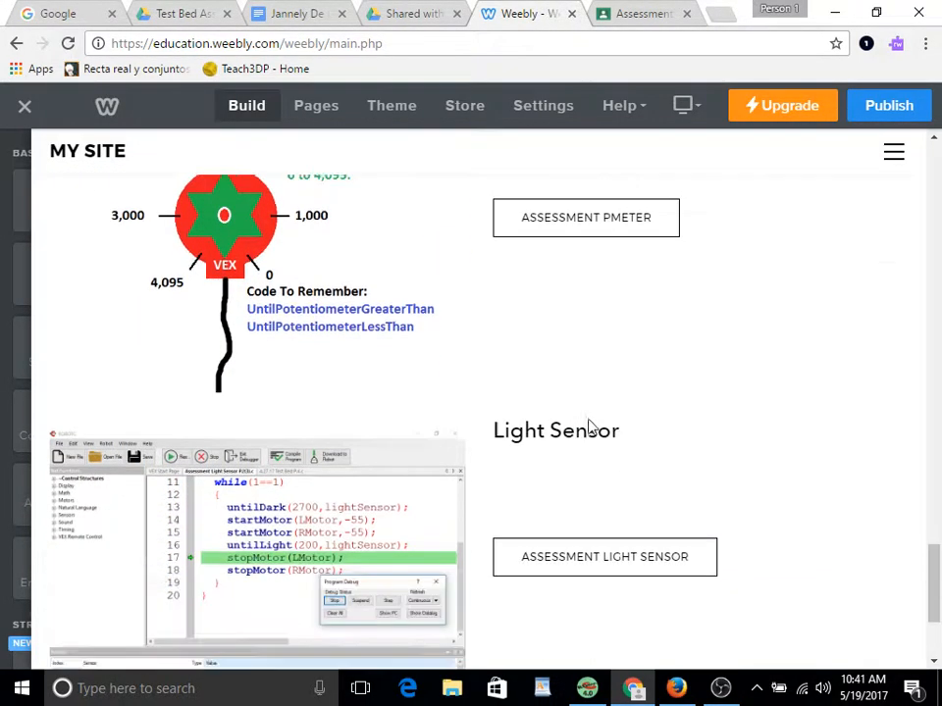
scroll(588, 510, down, 1)
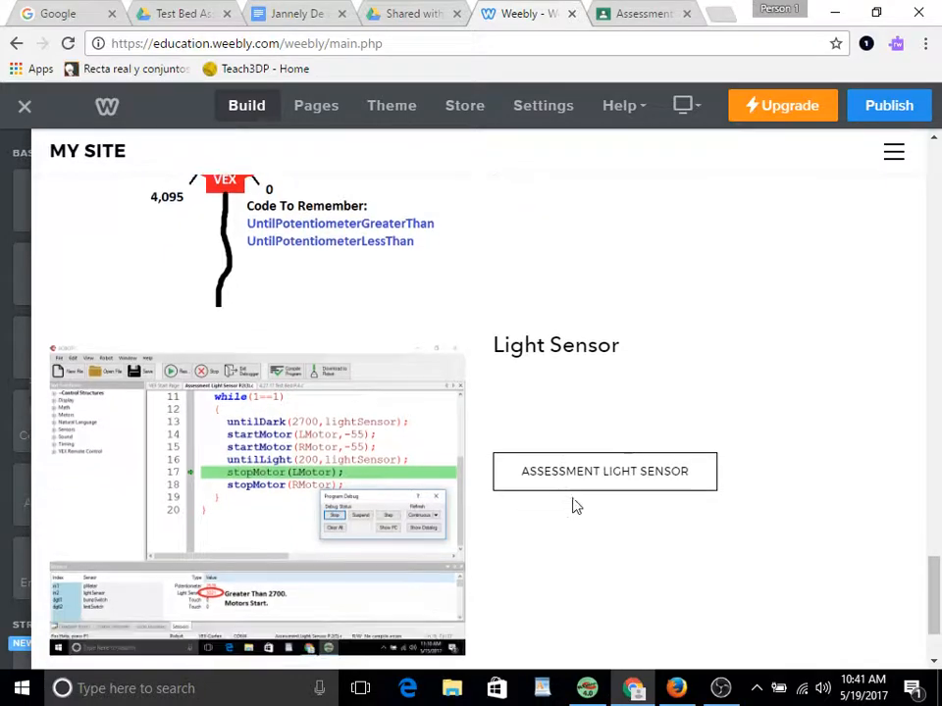
scroll(574, 503, up, 5)
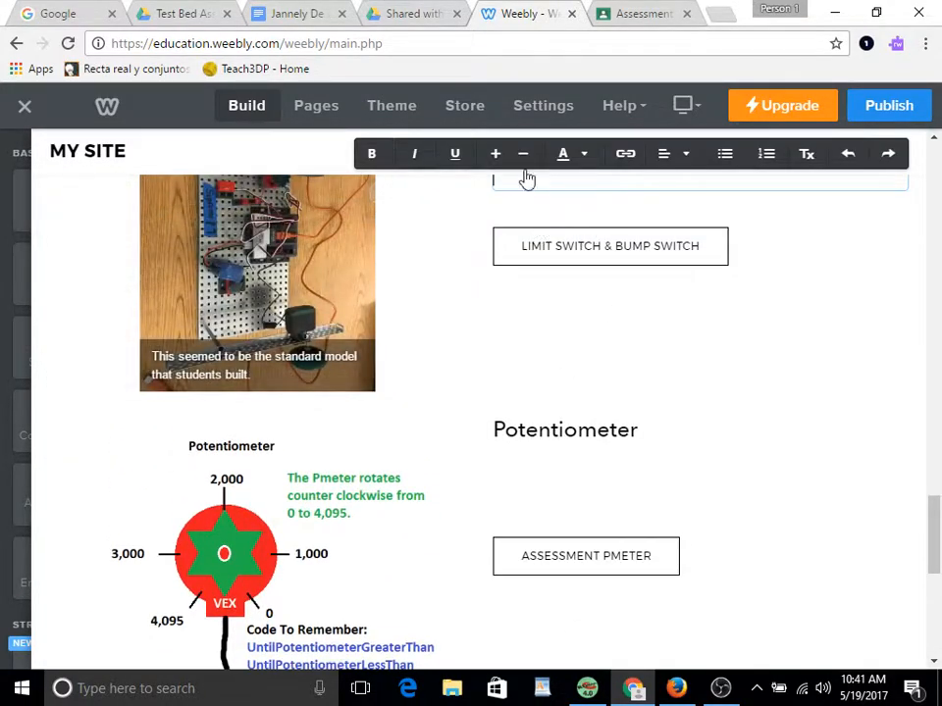
scroll(568, 421, up, 2)
scroll(583, 456, down, 6)
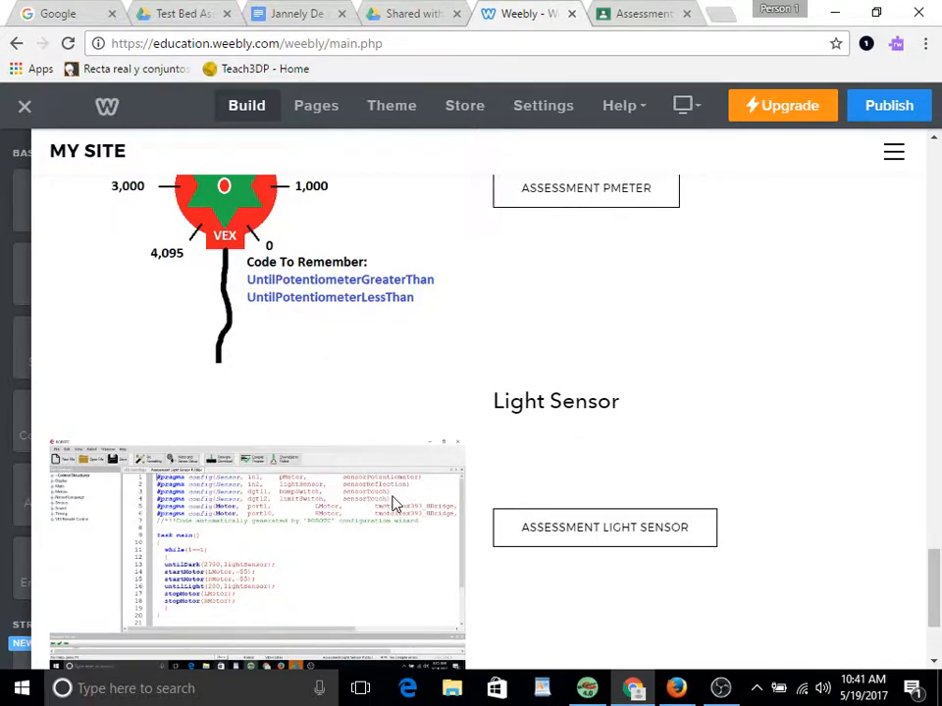
scroll(547, 467, down, 2)
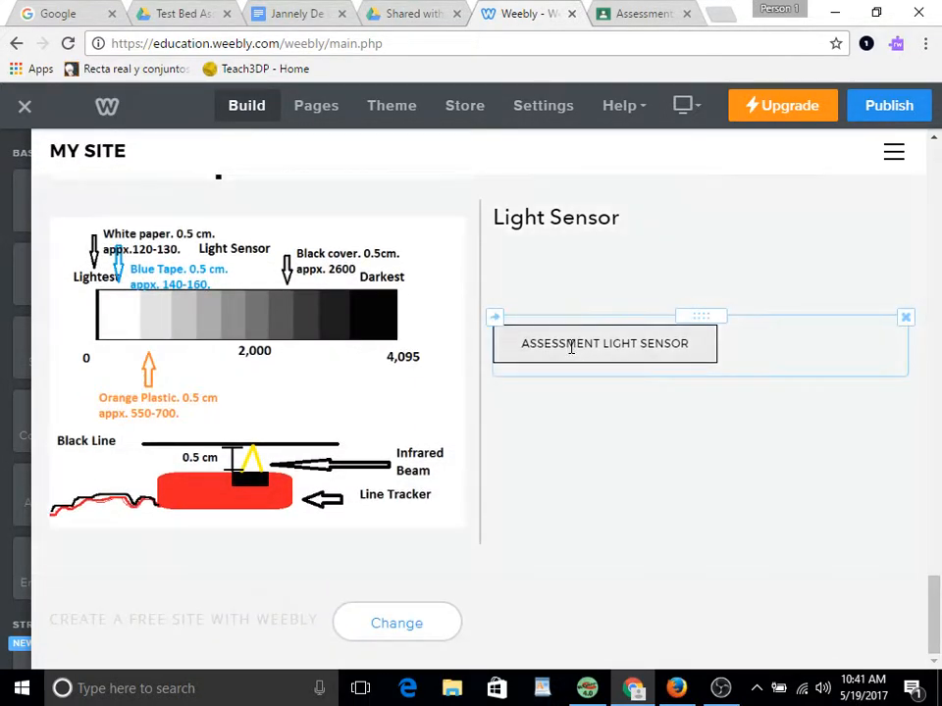
- Open the Assessment Light Sensor button's settings, then switch to ROBOTC and review the Assessment Light Sensor P.2(6).c code
click(572, 347)
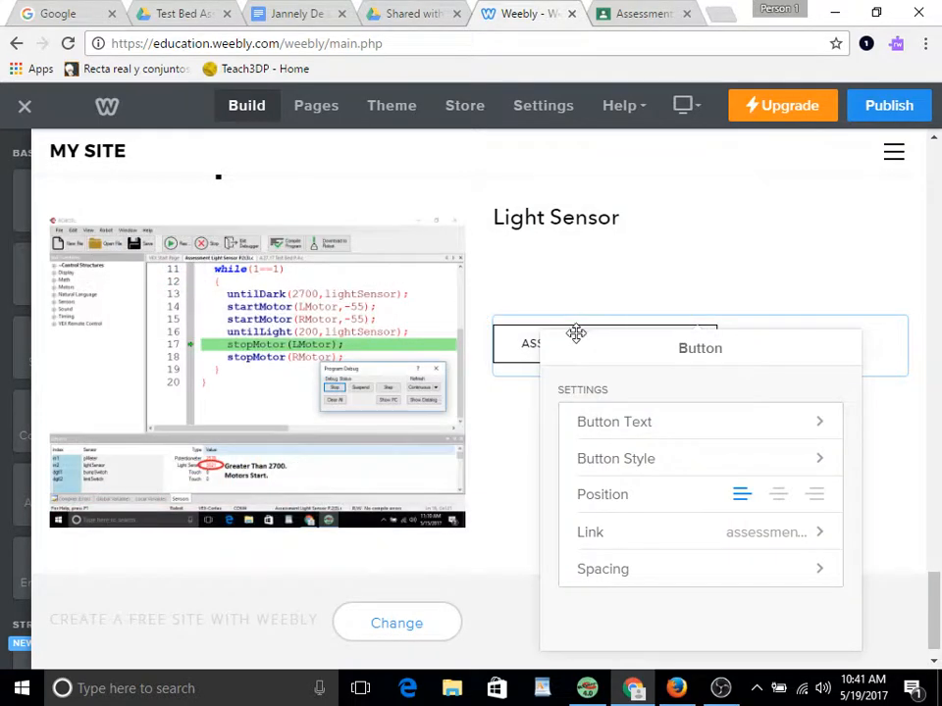
click(587, 688)
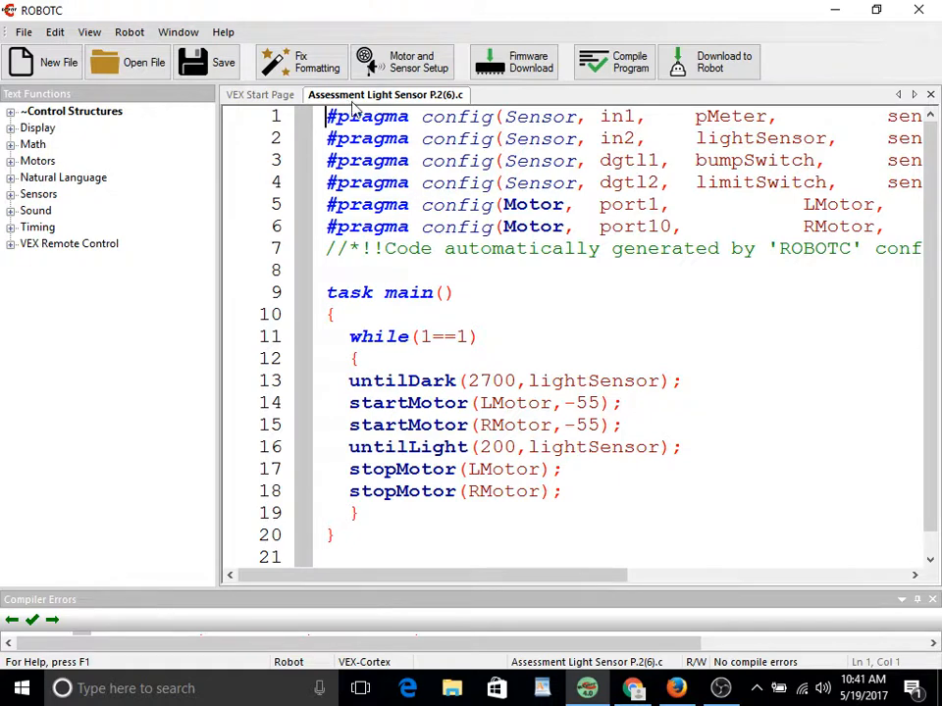
scroll(480, 313, down, 1)
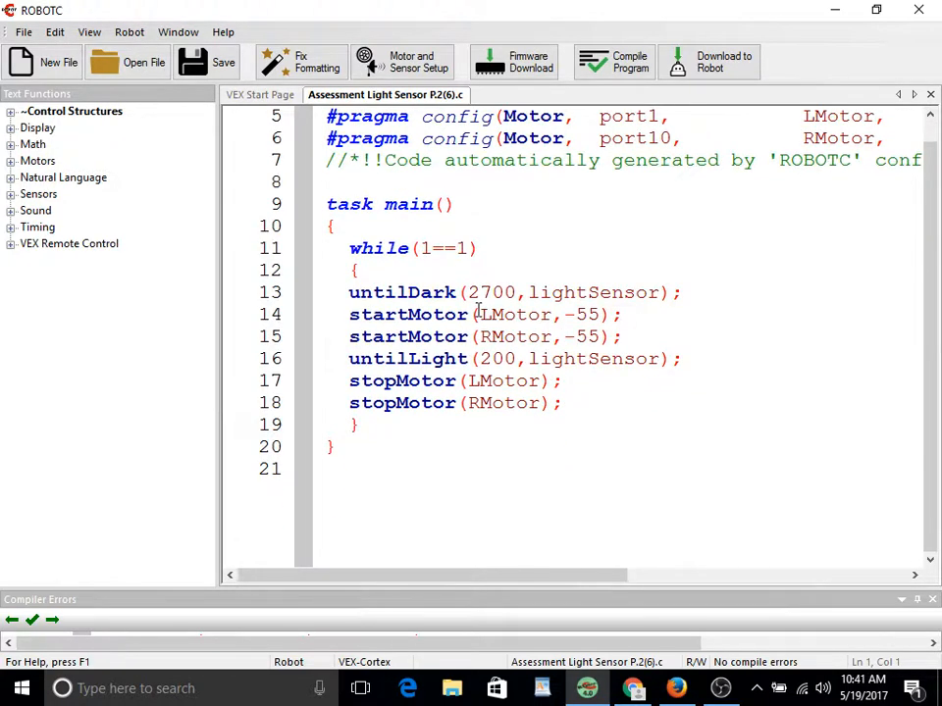
scroll(480, 313, up, 1)
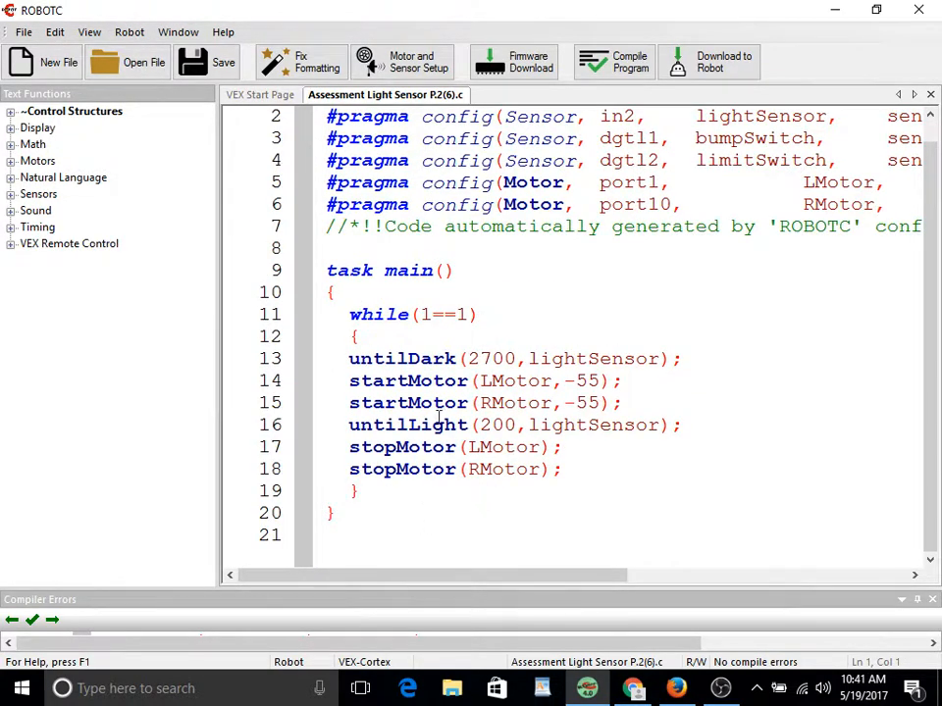
click(721, 688)
click(834, 14)
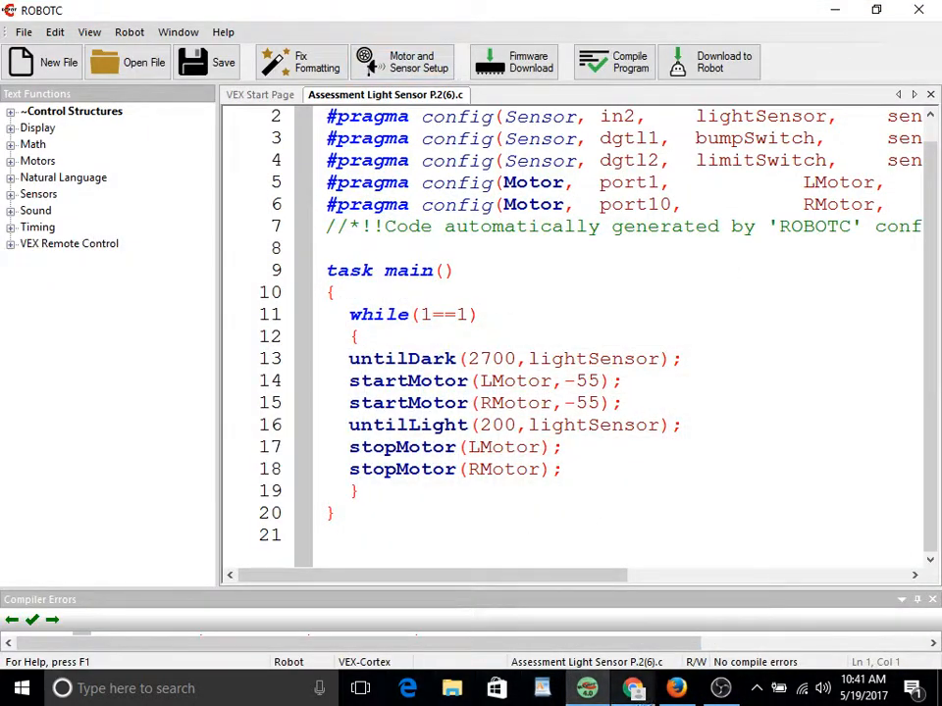
- Return to Weebly in Chrome, unlink the Assessment Light Sensor button's current file and choose File as its link type
click(633, 689)
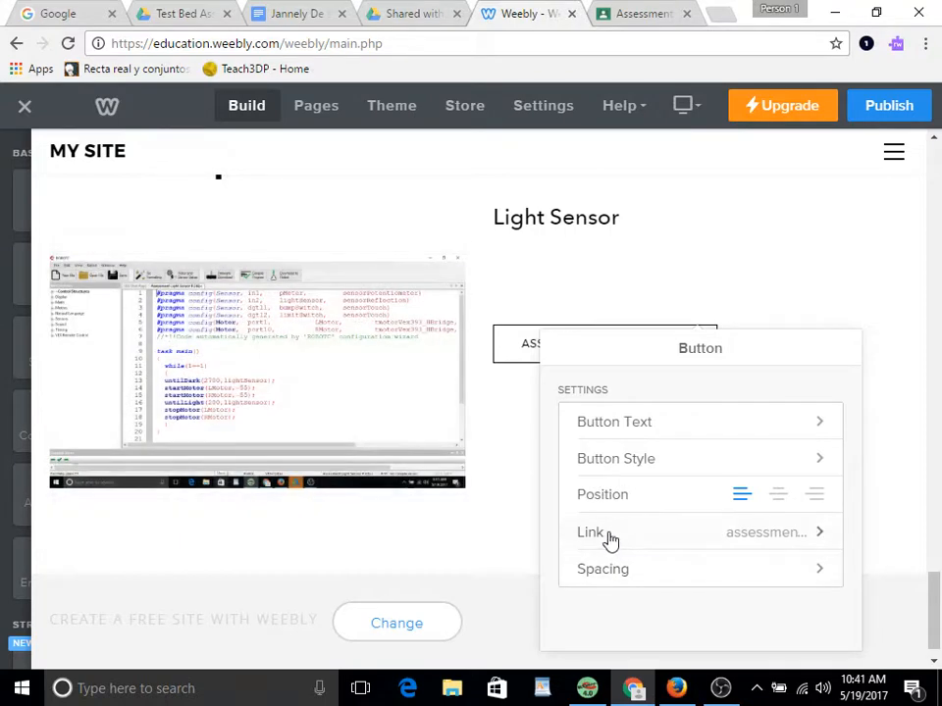
click(594, 534)
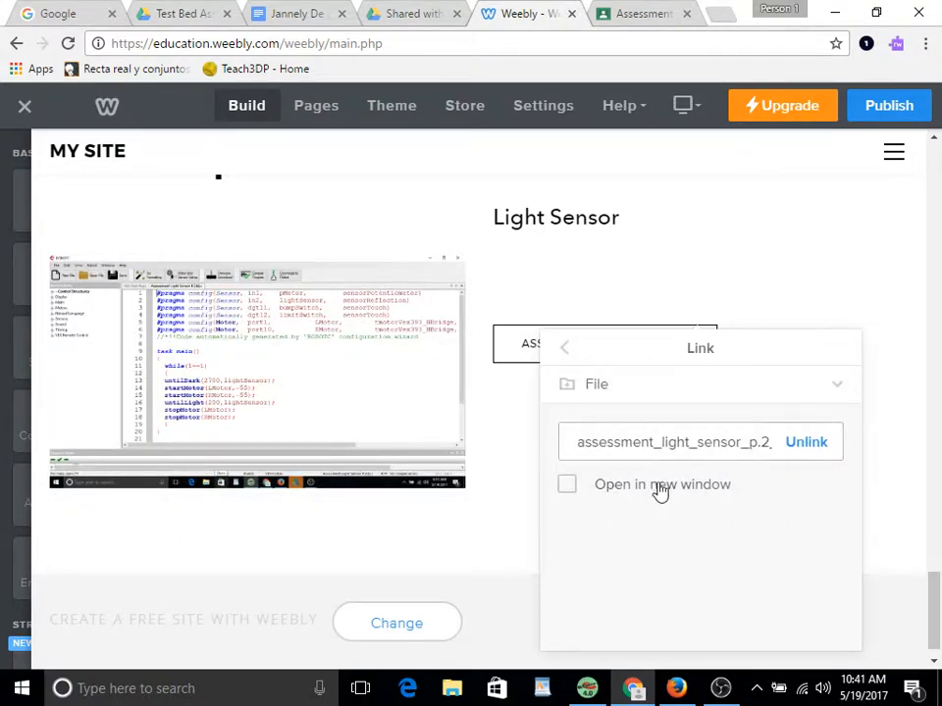
click(802, 448)
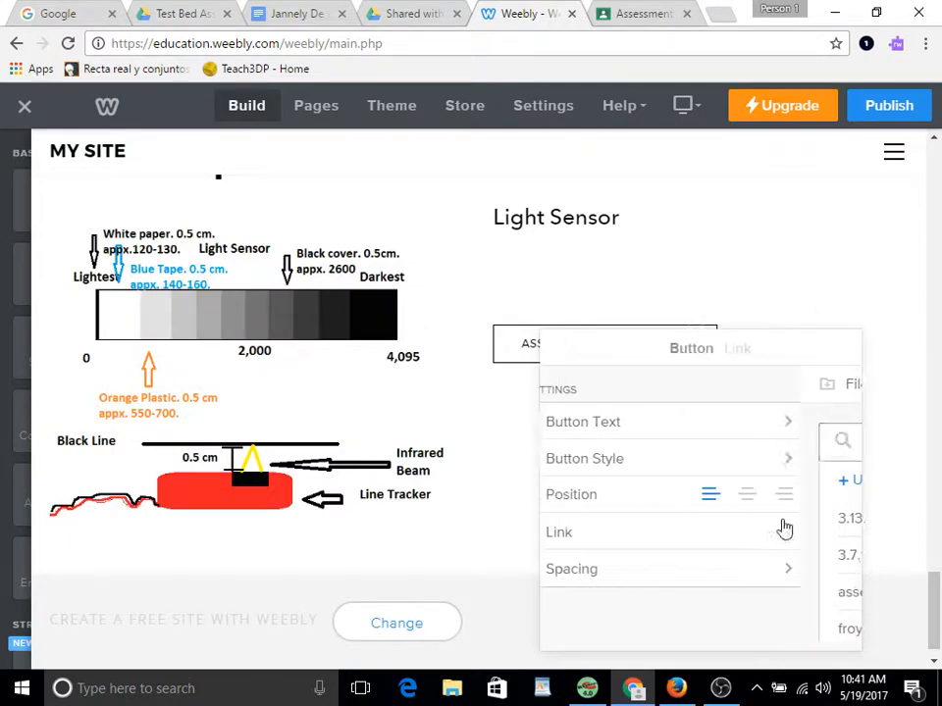
click(648, 546)
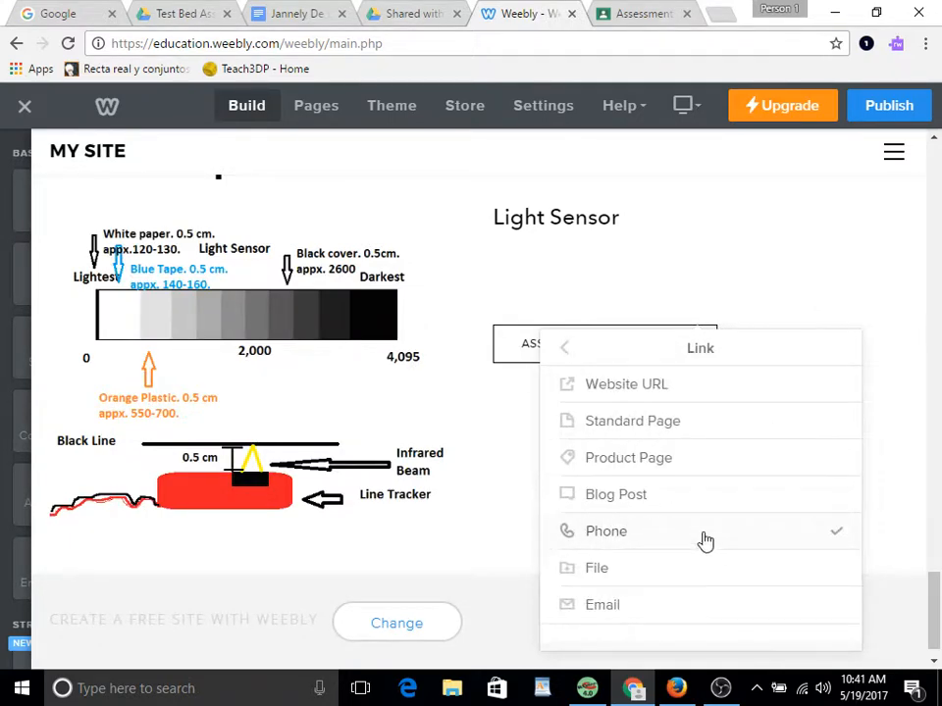
click(643, 574)
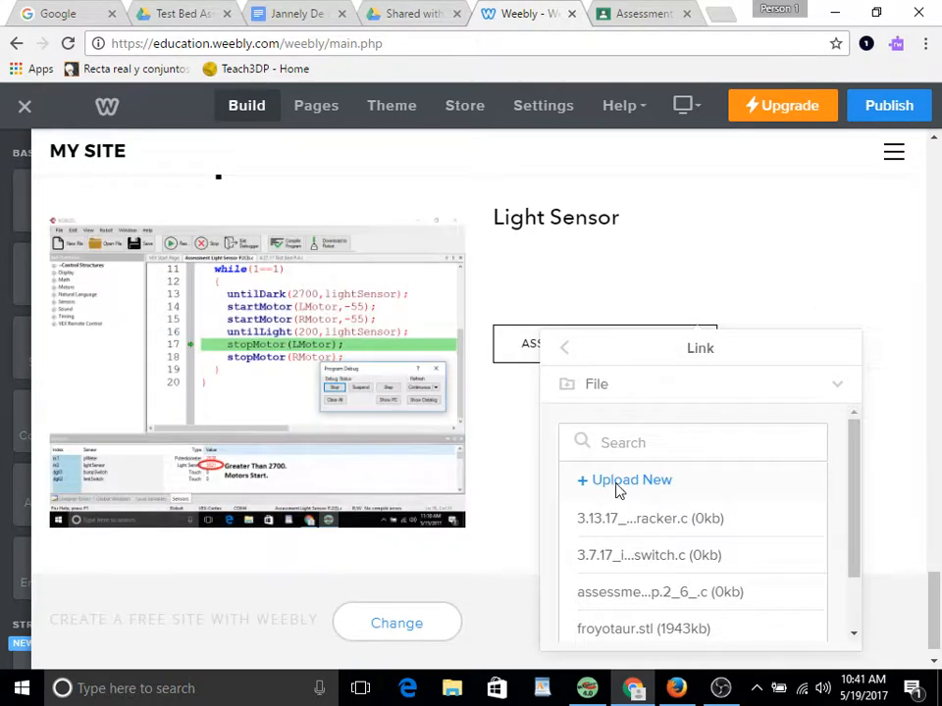
- Upload Assessment Light Sensor P.2(4).c from the Robotics > Test Bed folder on Local Disk (F:) as the button's link and close its settings
click(585, 481)
click(551, 436)
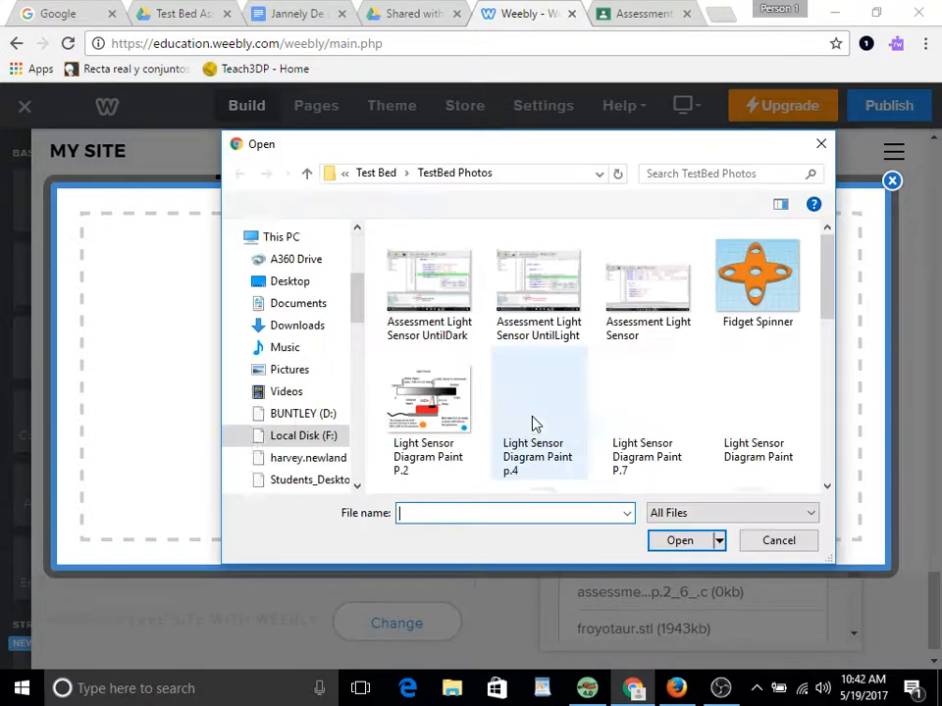
click(304, 439)
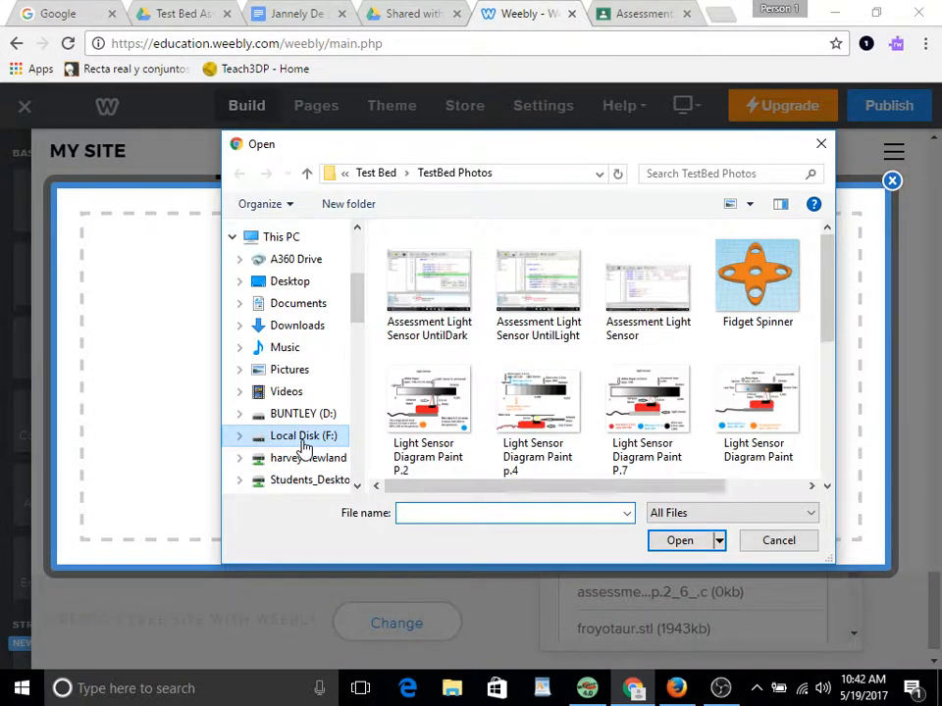
double_click(447, 453)
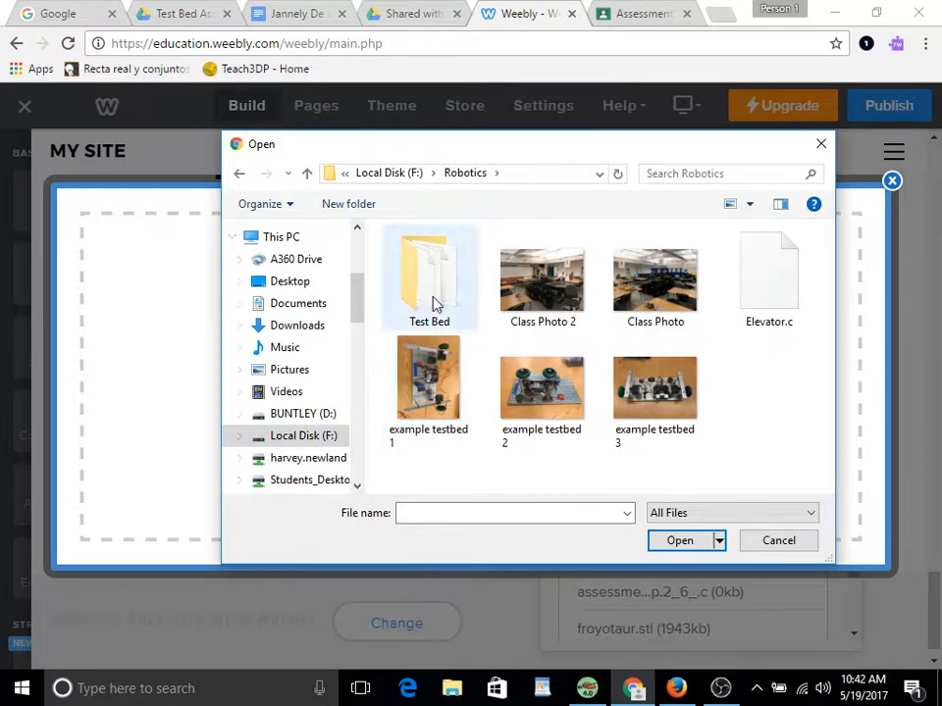
double_click(433, 306)
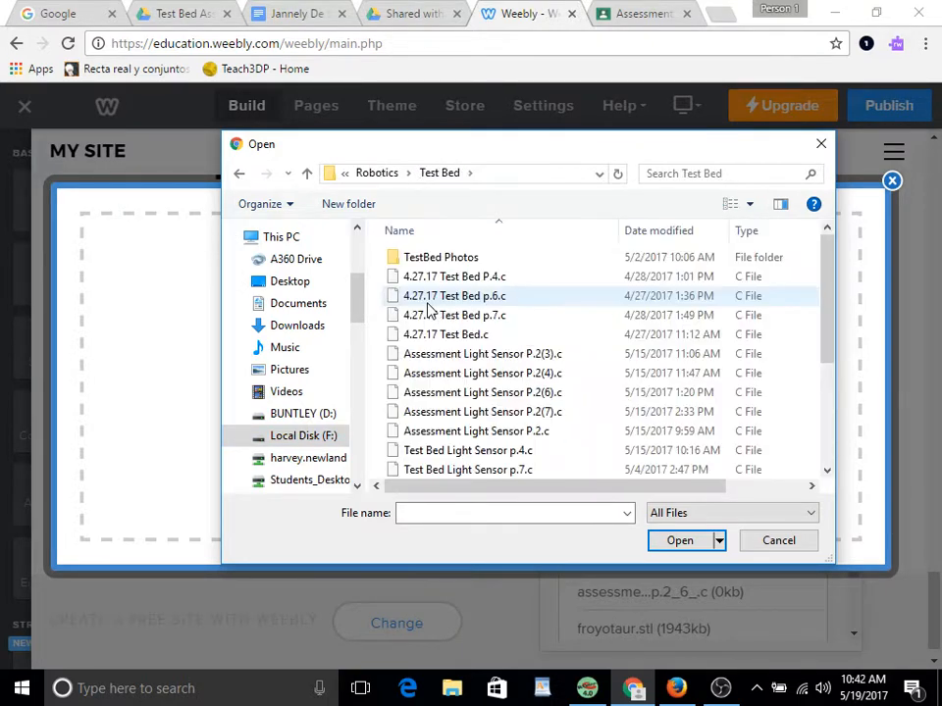
click(477, 381)
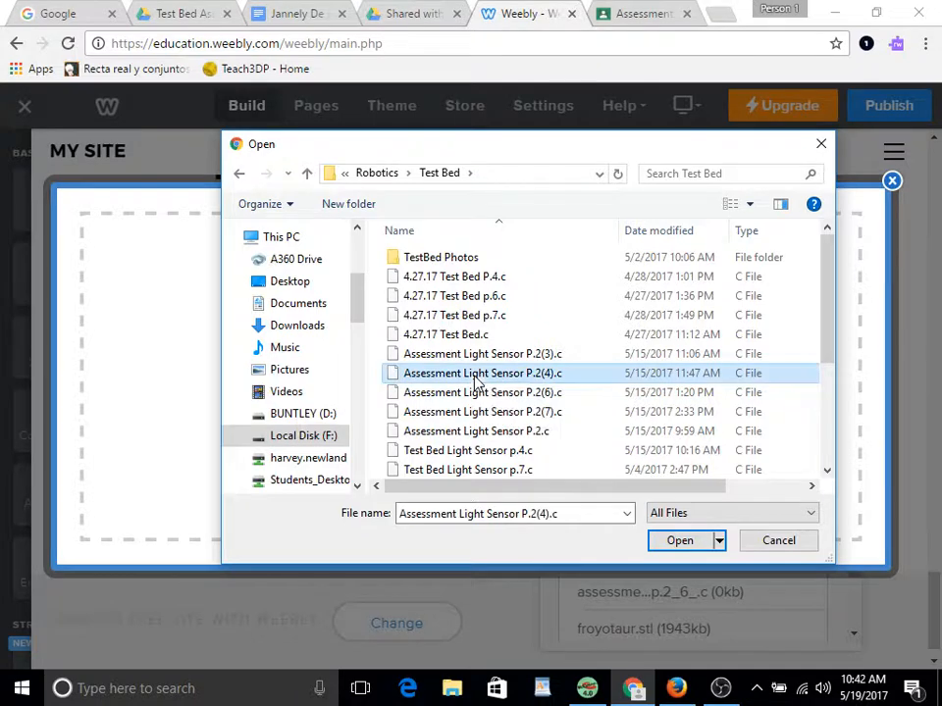
click(703, 542)
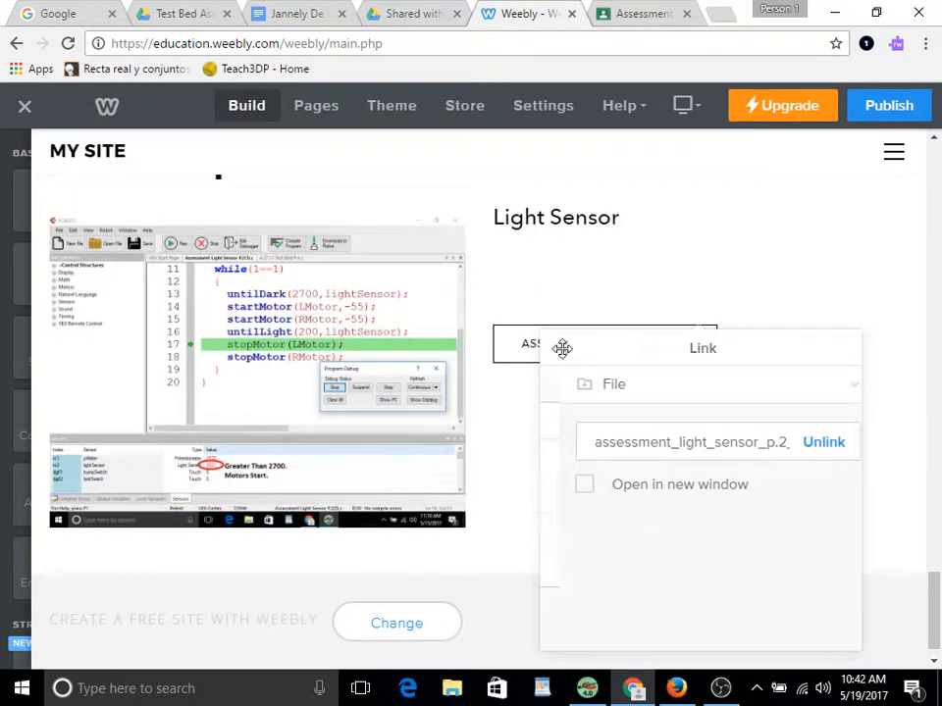
click(563, 349)
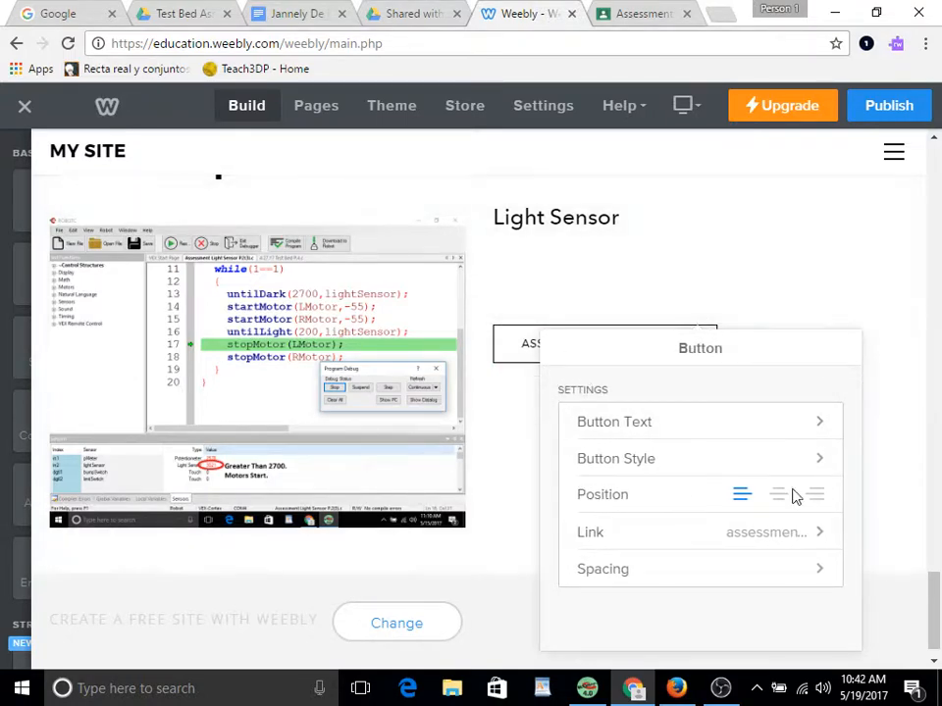
click(886, 514)
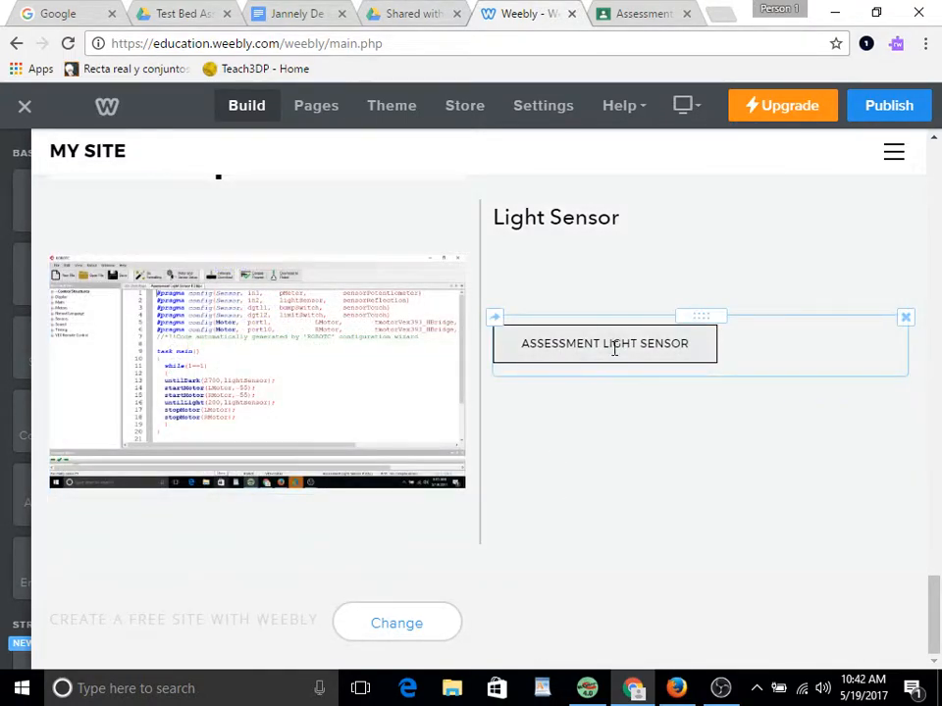
- Start a new paragraph beneath the Light Sensor heading in its text box, leaving a blank line between them
click(502, 241)
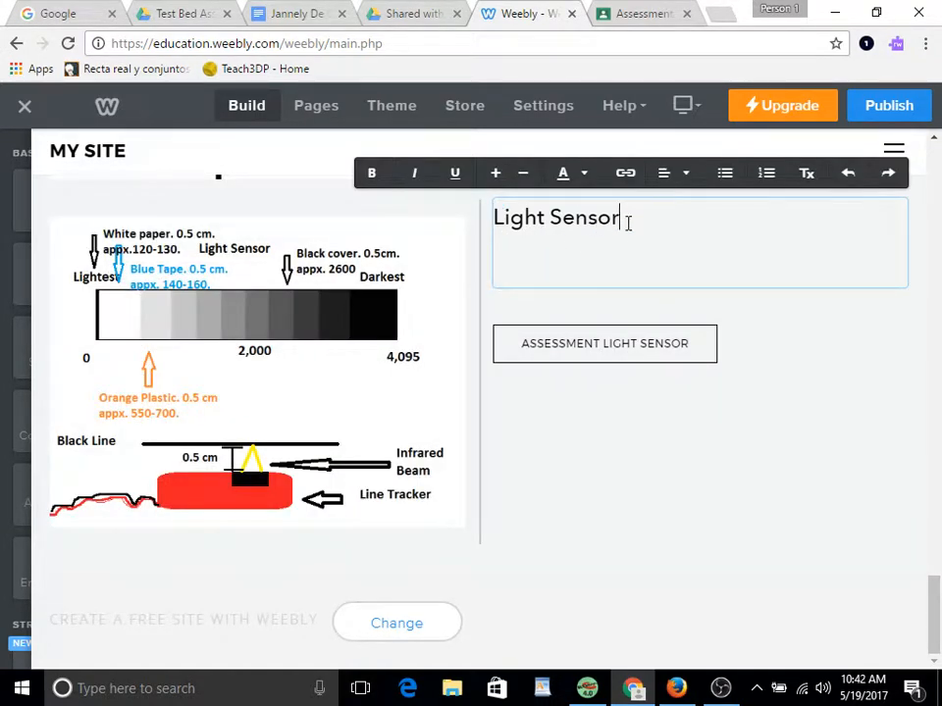
key(Return)
key(Return)
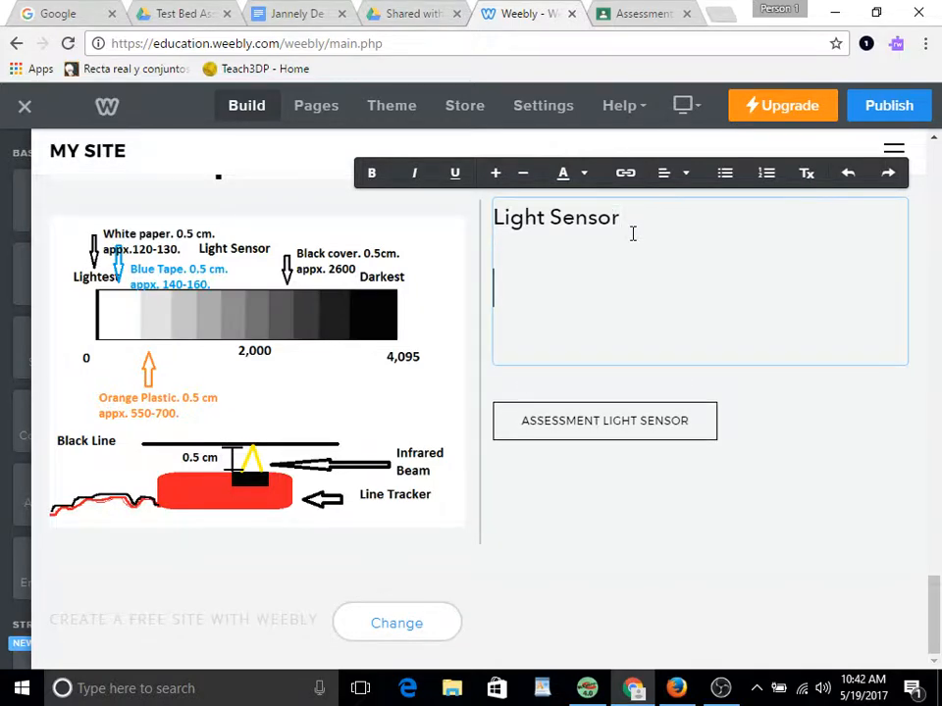
key(BackSpace)
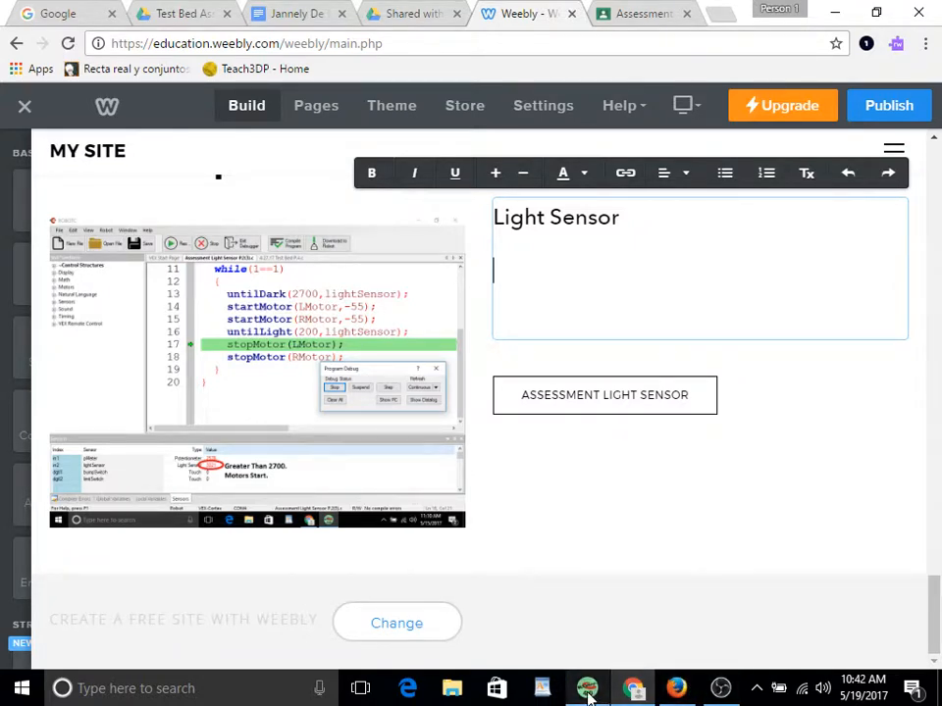
mouse_move(587, 693)
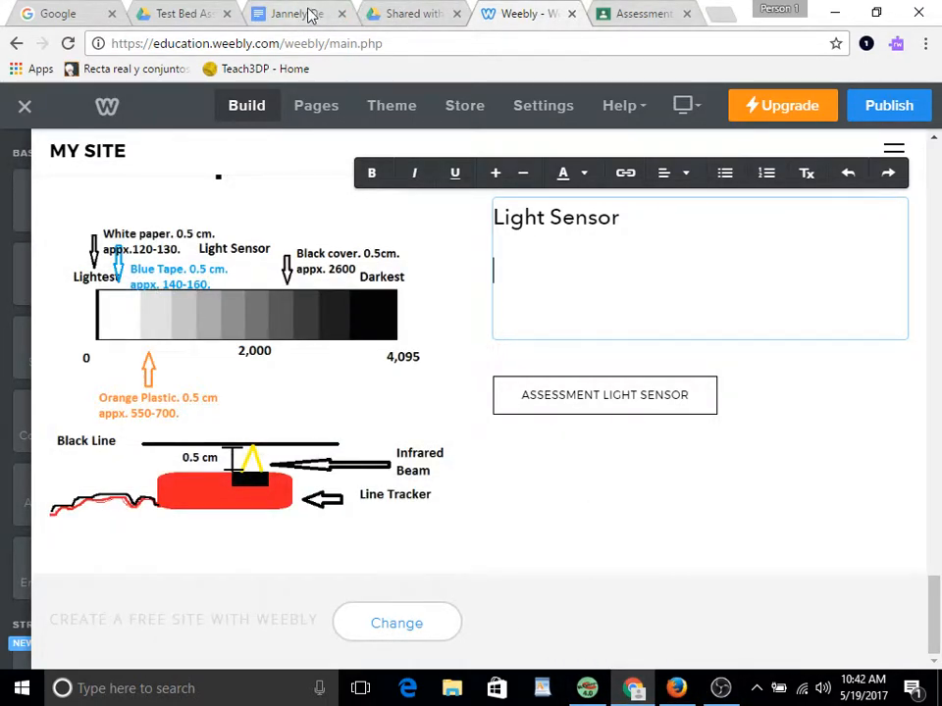
- Switch to the Test Bed Assessment (Partner 2) document and review the numbered task instructions at its beginning
click(309, 14)
scroll(379, 294, up, 10)
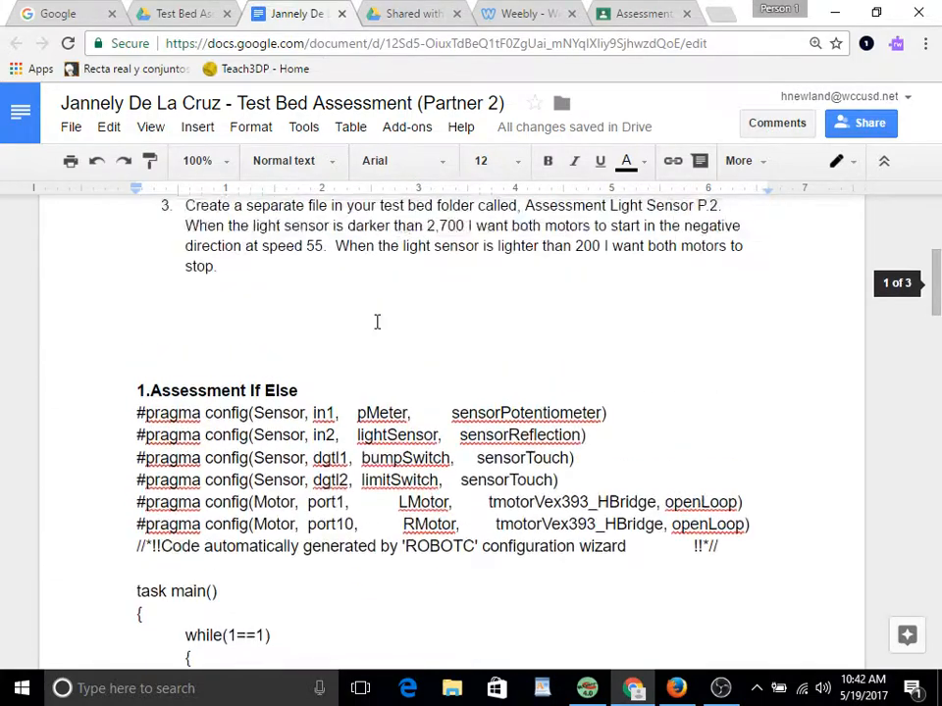
scroll(377, 322, up, 3)
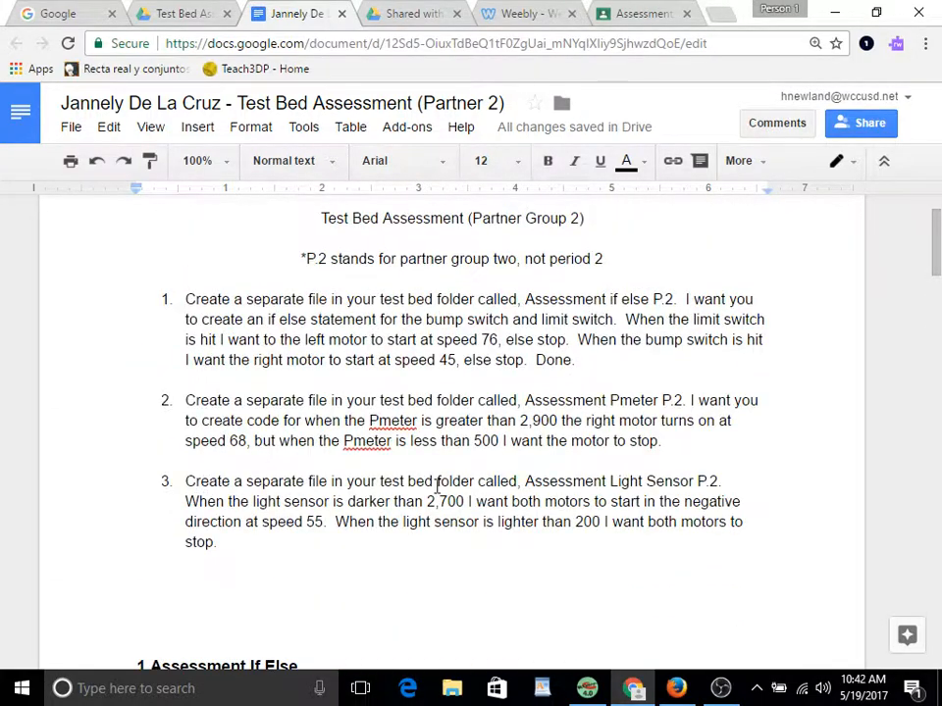
- Copy the third numbered instruction, about the Assessment Light Sensor P.2 file, from the Test Bed Assessment document
drag(193, 481, 280, 543)
key(ctrl+c)
right_click(276, 513)
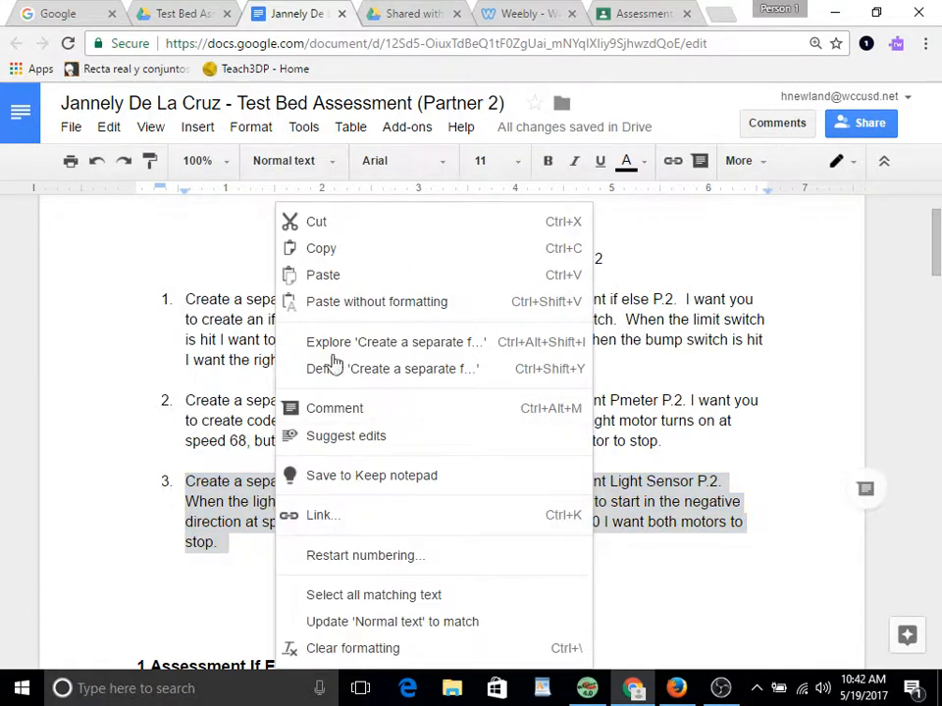
click(324, 250)
- Paste the copied instruction beneath the Light Sensor heading in Weebly and remove its list numbering
click(514, 13)
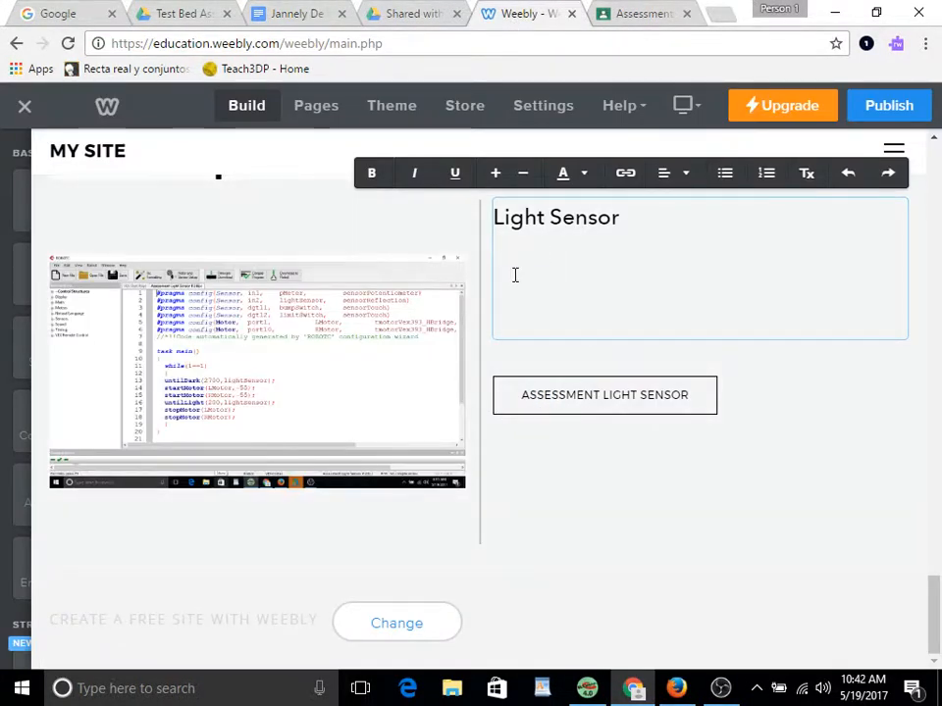
right_click(511, 276)
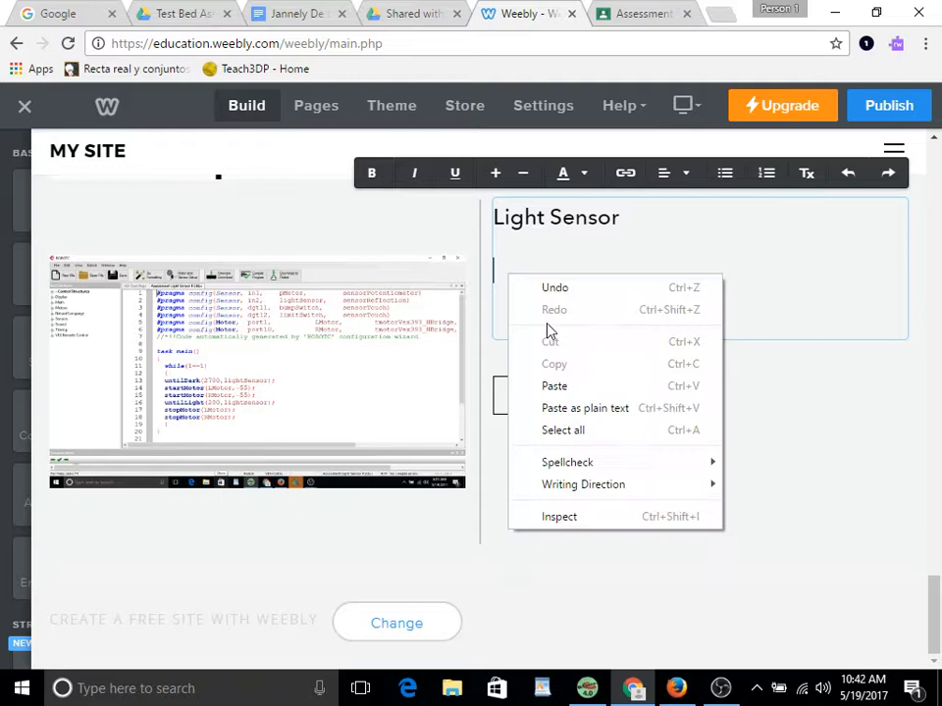
click(563, 387)
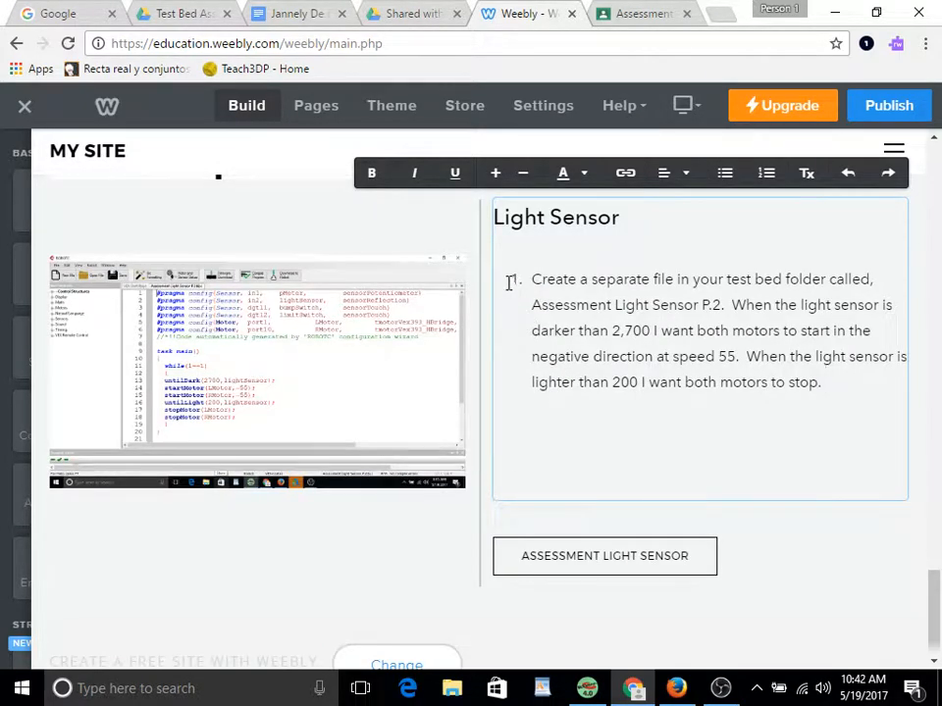
key(BackSpace)
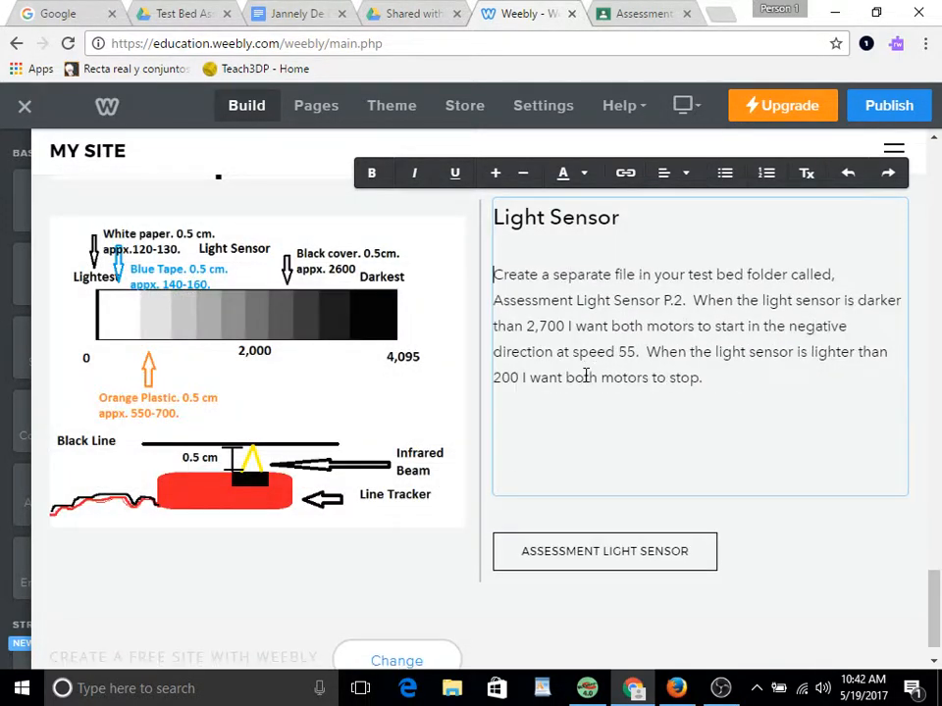
- Review the layout of the Light Sensor section, including its slideshow, description and button
scroll(576, 337, down, 1)
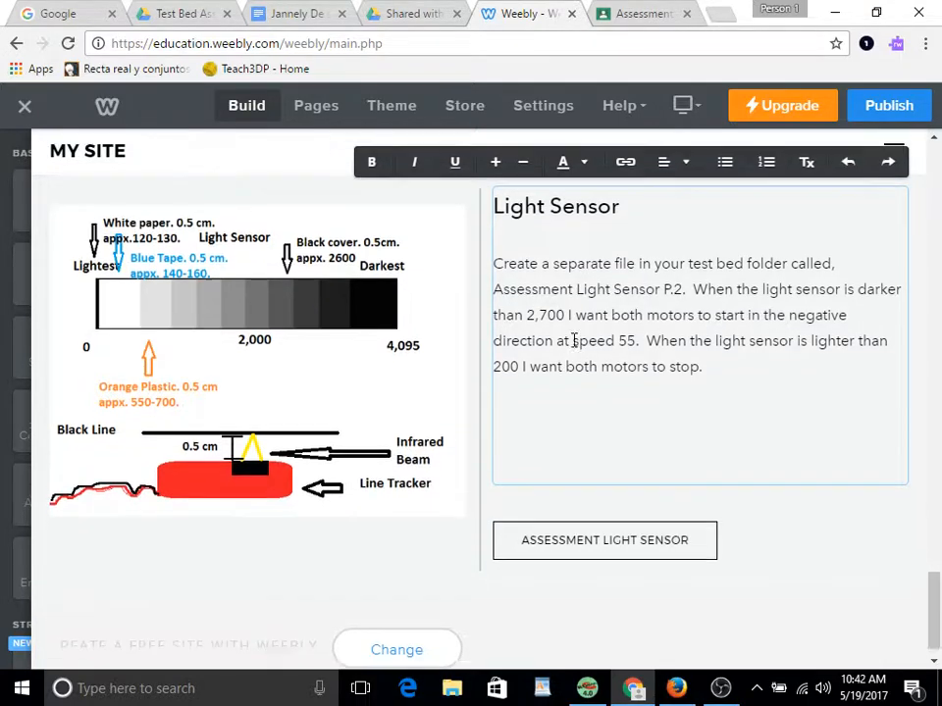
scroll(767, 346, up, 2)
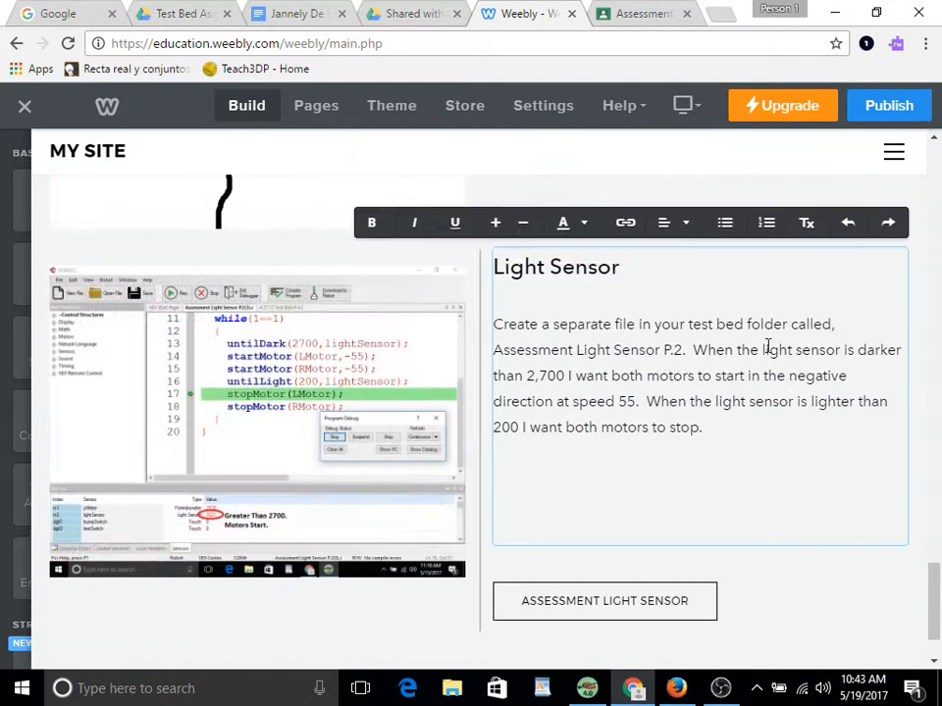
scroll(607, 358, down, 2)
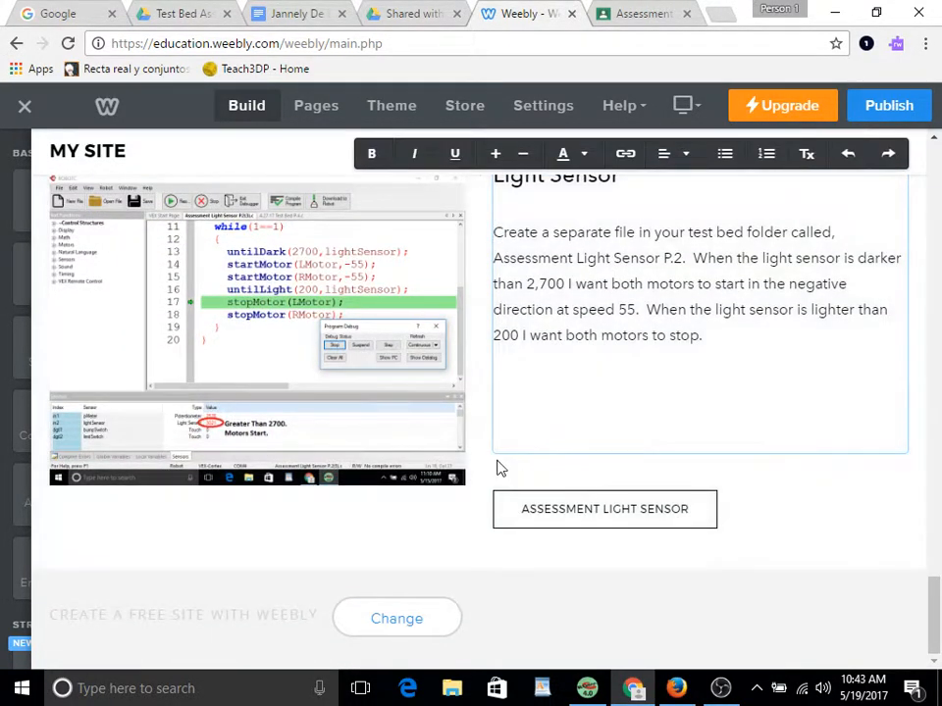
scroll(402, 391, up, 1)
scroll(401, 390, up, 3)
scroll(588, 471, down, 2)
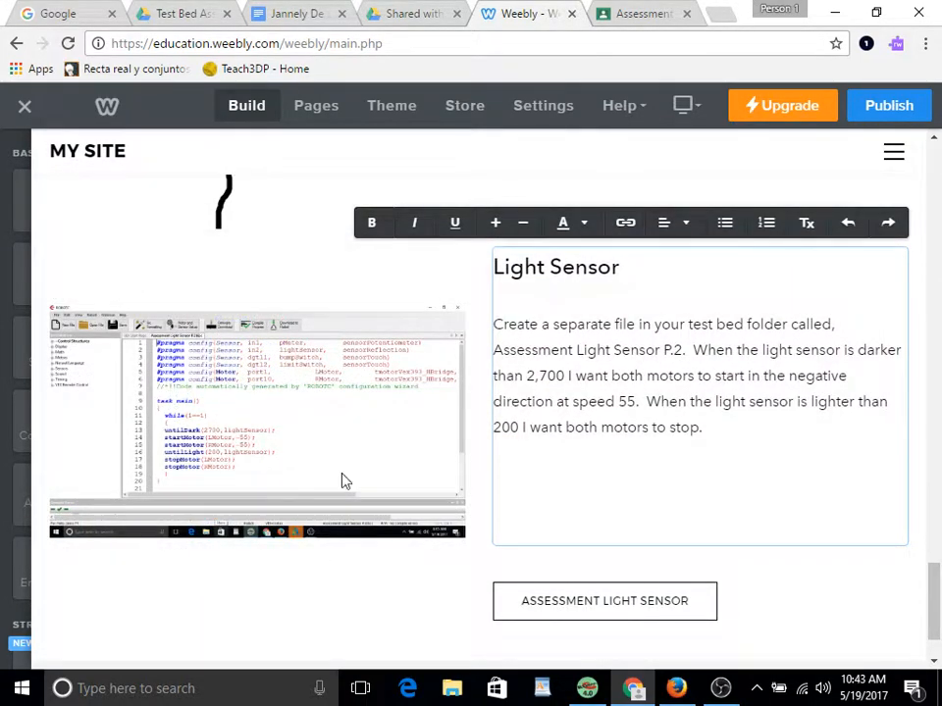
scroll(343, 480, up, 2)
scroll(414, 551, down, 4)
- Try to move the Assessment Light Sensor button up, closer to the description text
scroll(410, 551, up, 1)
click(556, 518)
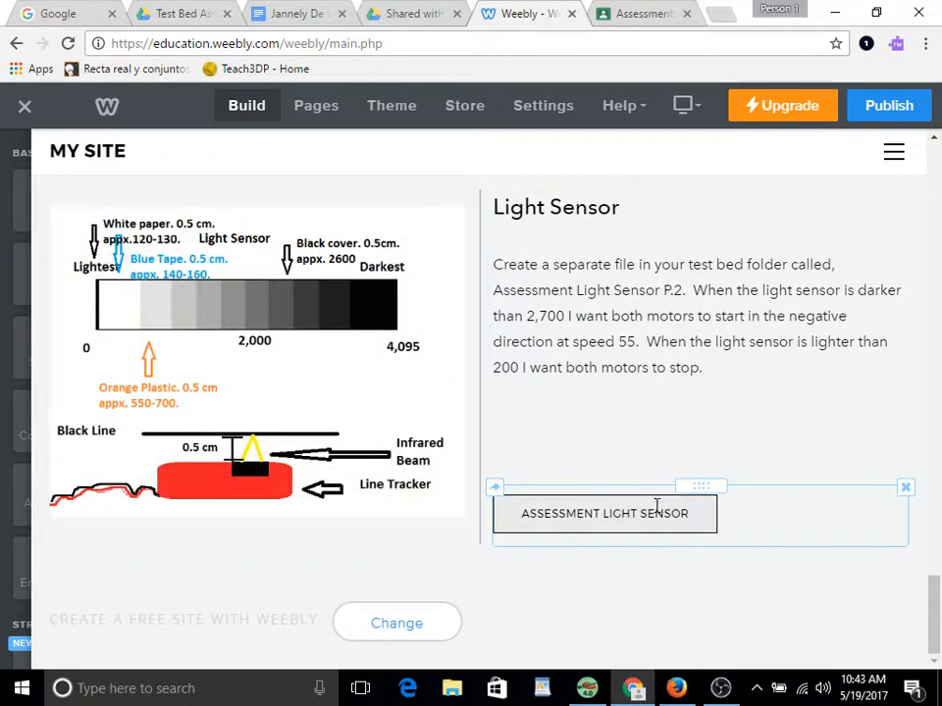
drag(693, 489, 693, 447)
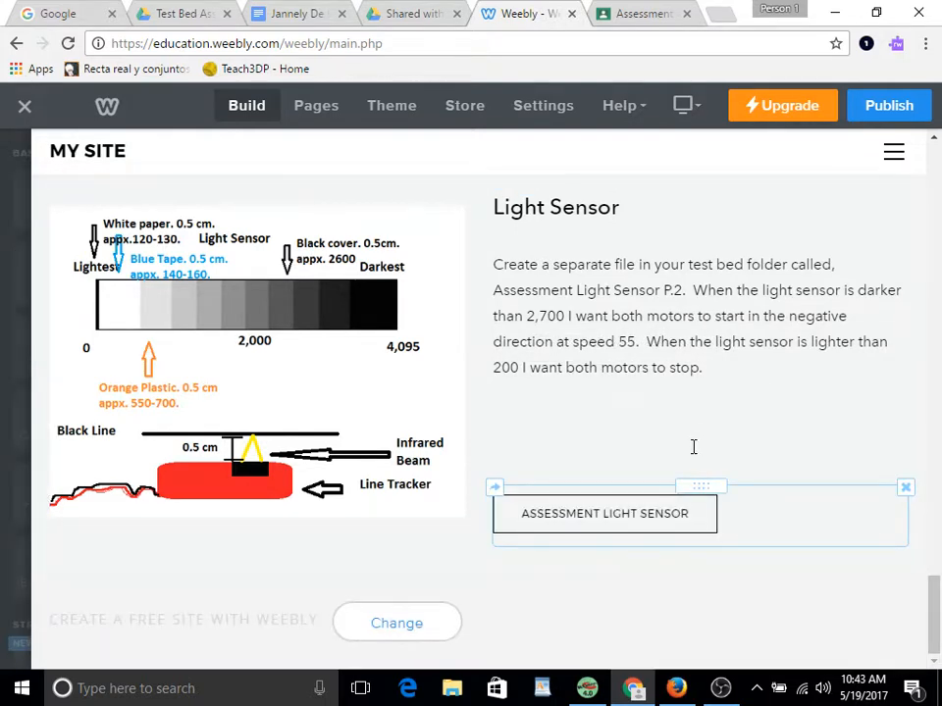
- Browse through the photos in the Light Sensor slideshow to examine each one
scroll(366, 500, up, 2)
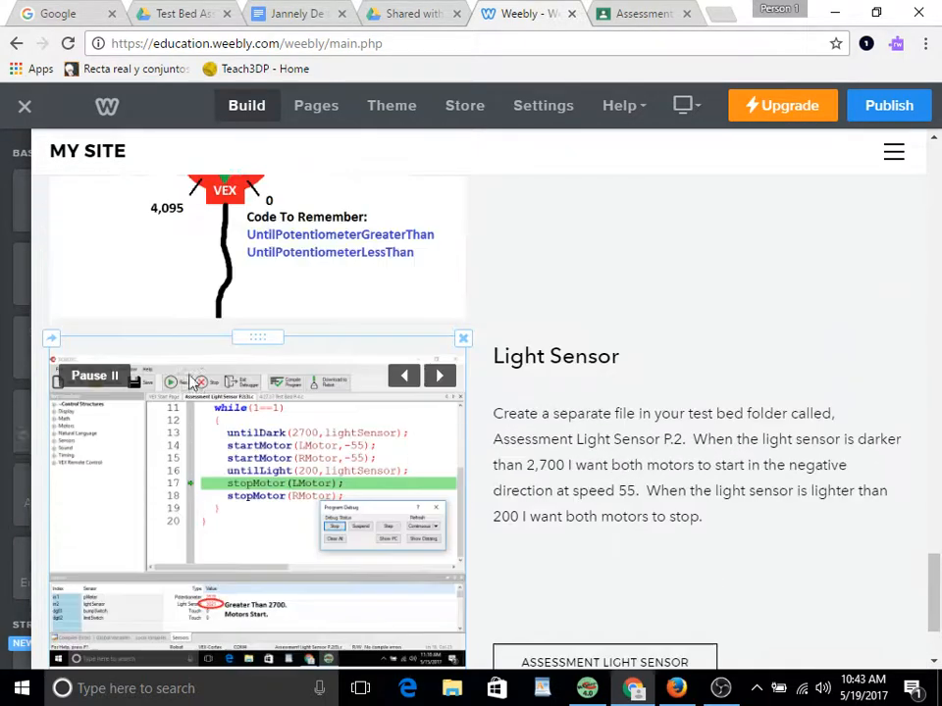
scroll(366, 500, down, 2)
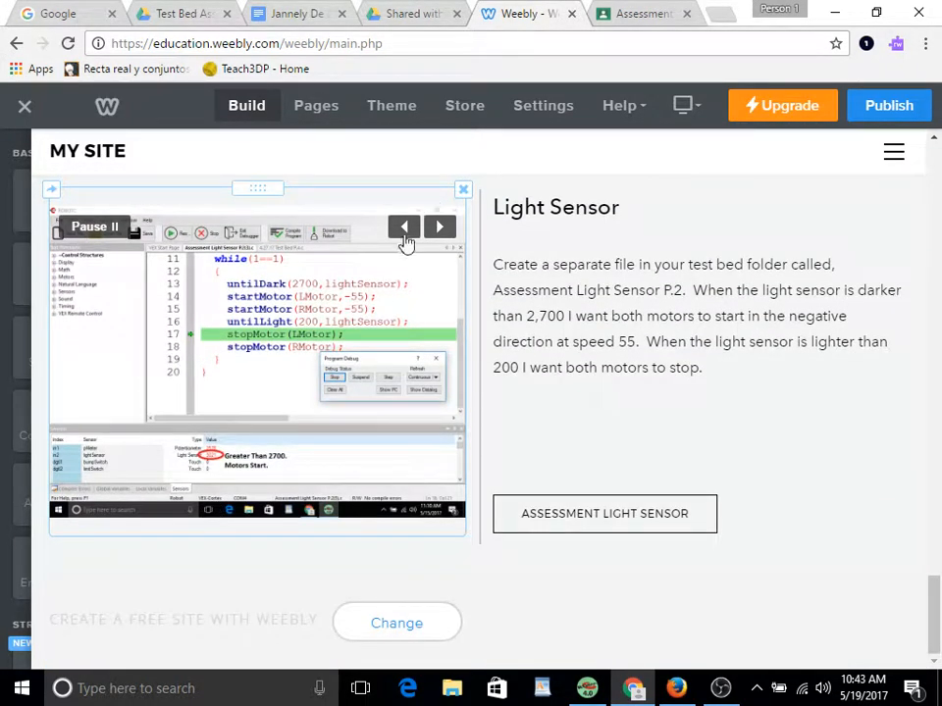
click(405, 234)
click(438, 228)
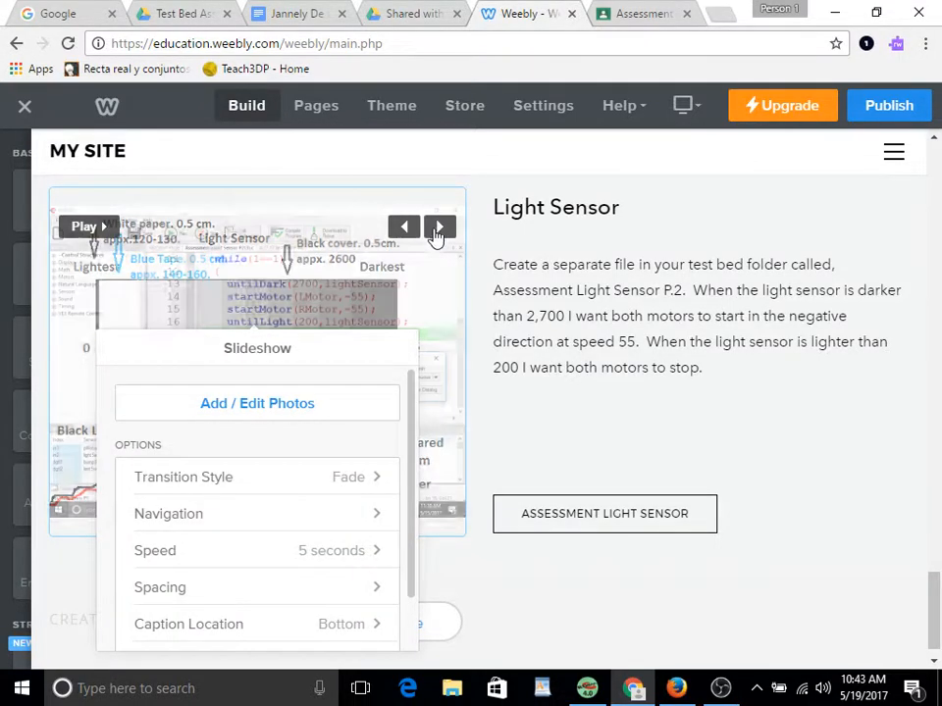
click(439, 228)
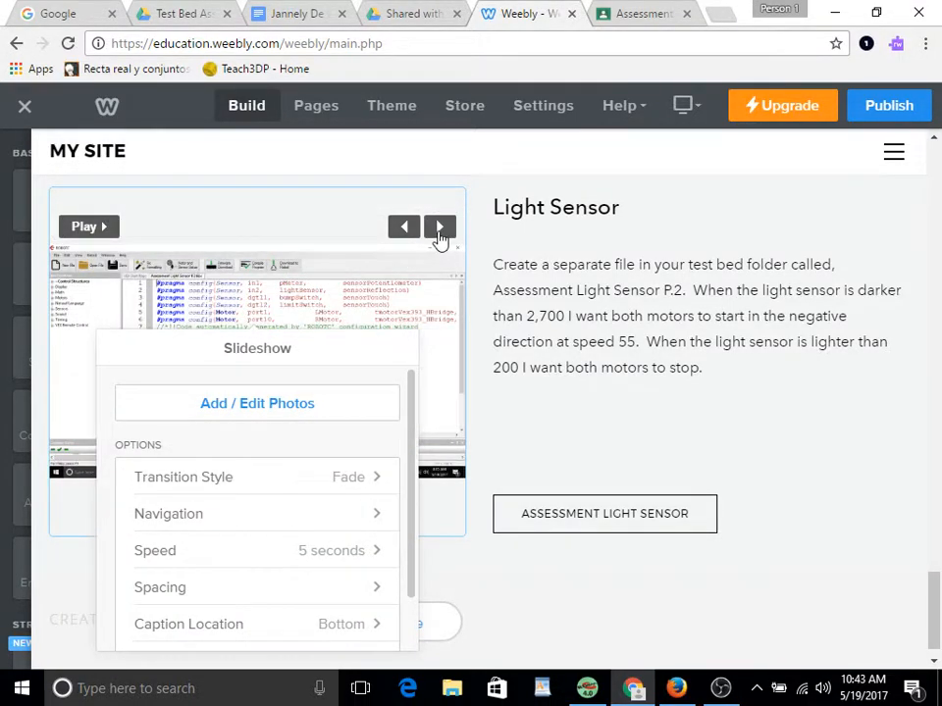
click(438, 229)
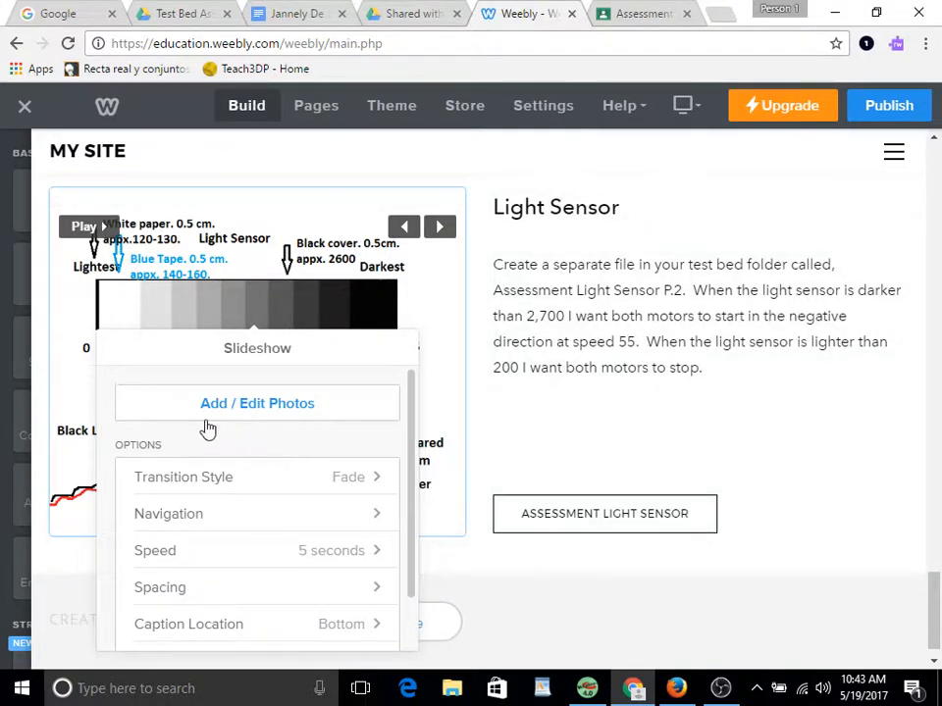
- Switch to ROBOTC and capture a screenshot of the Assessment Light Sensor P.2(6).c code
click(586, 688)
scroll(474, 382, up, 1)
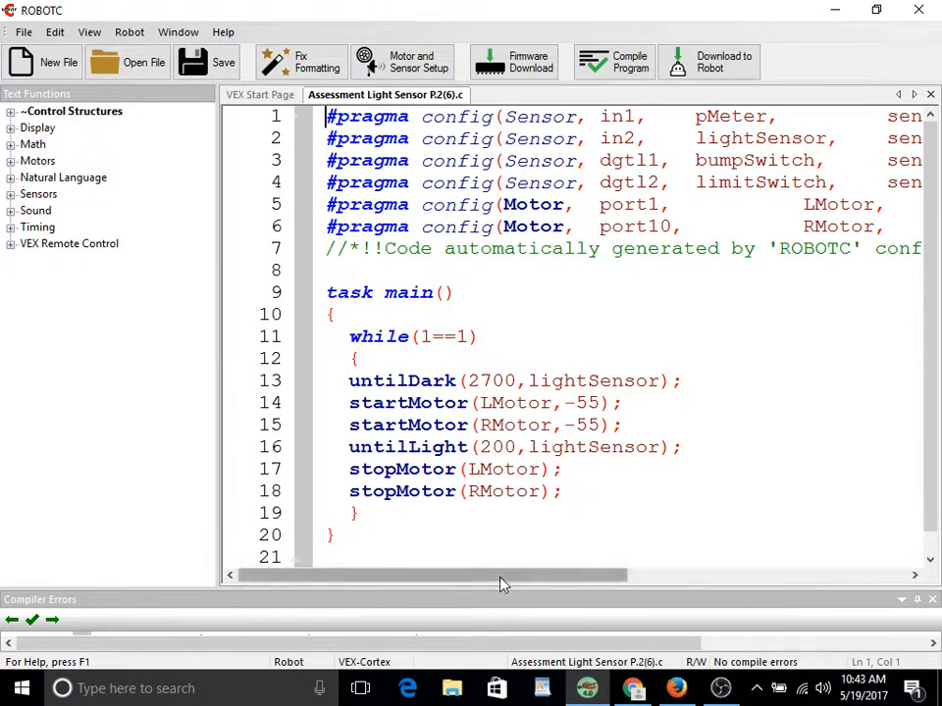
mouse_move(501, 583)
mouse_down()
mouse_move(554, 587)
mouse_move(496, 592)
mouse_up()
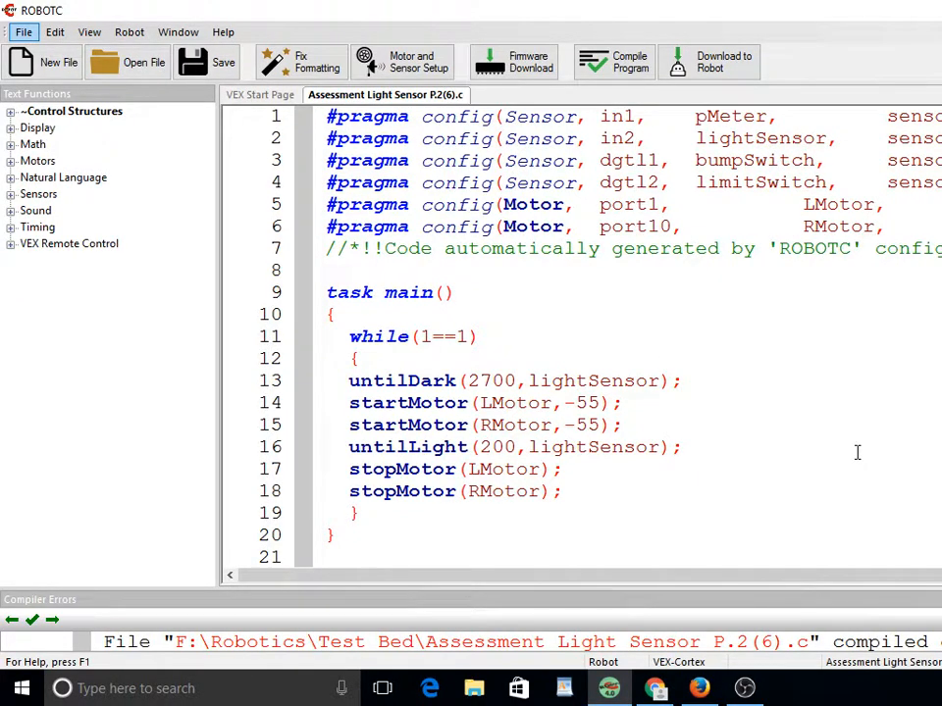
- Open Paint and paste the captured ROBOTC screenshot onto the blank canvas
click(102, 690)
text(paint)
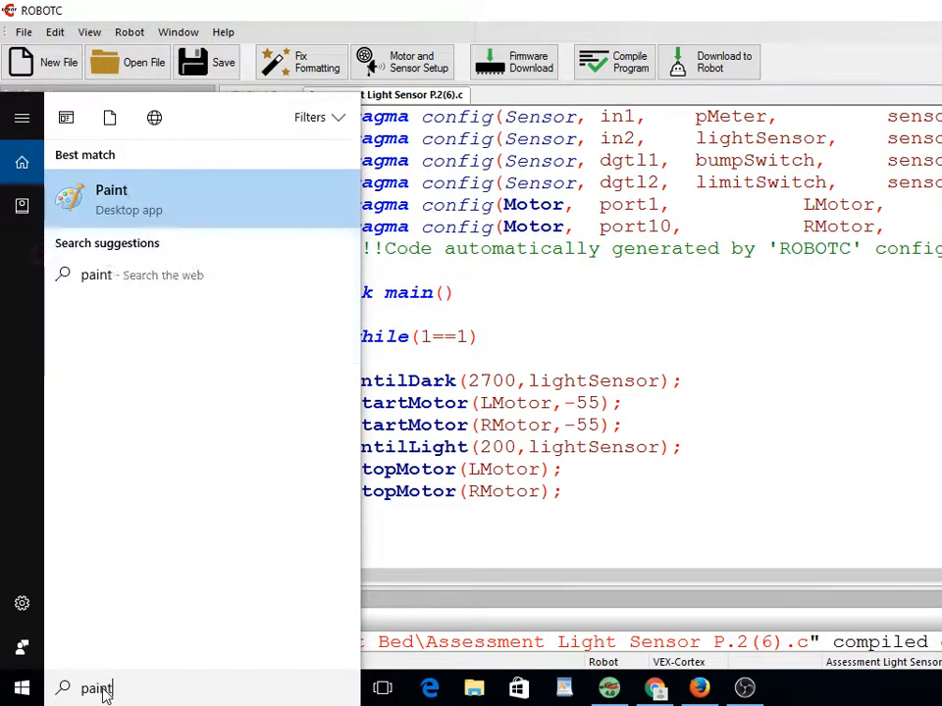
key(Return)
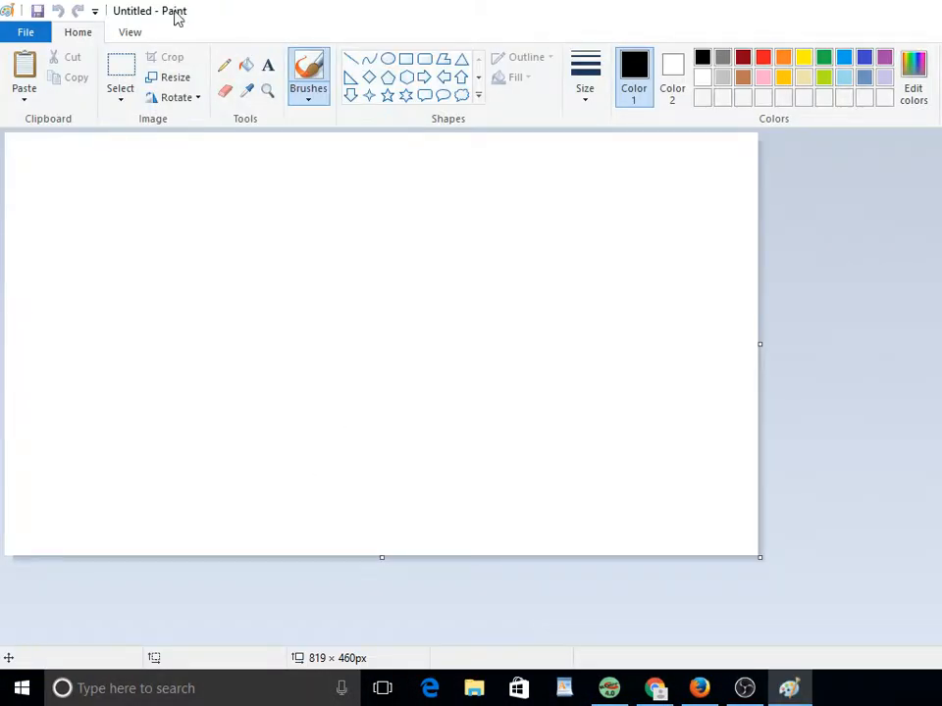
click(22, 69)
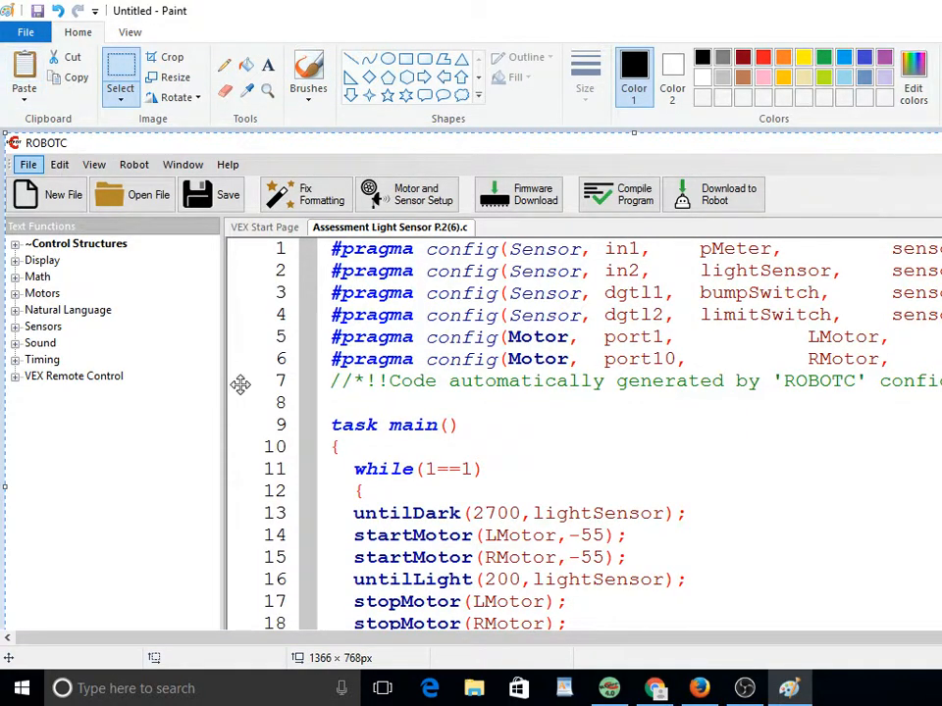
scroll(313, 413, down, 3)
scroll(313, 412, up, 3)
click(39, 35)
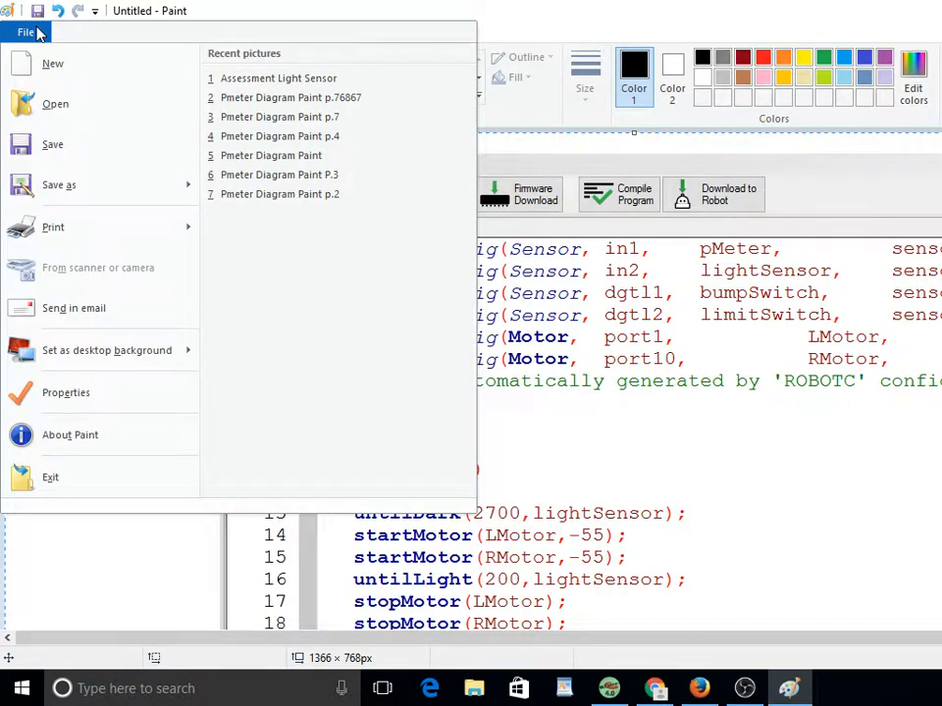
click(622, 429)
- Crop the pasted screenshot to the code listing and its line numbers, about 1067 × 483 px
scroll(626, 429, down, 3)
scroll(626, 428, up, 2)
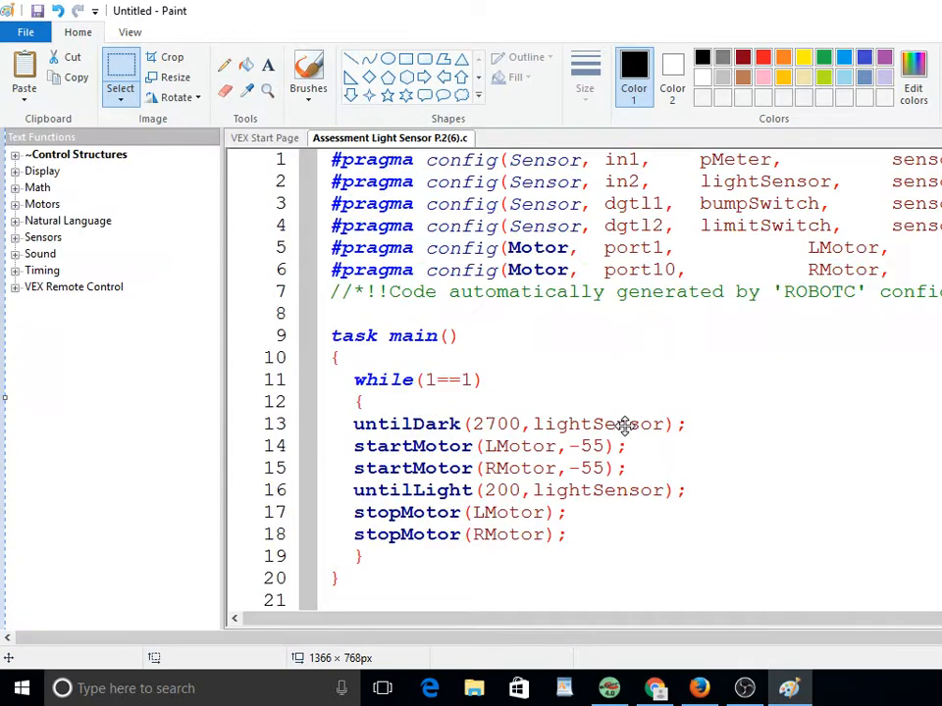
click(120, 77)
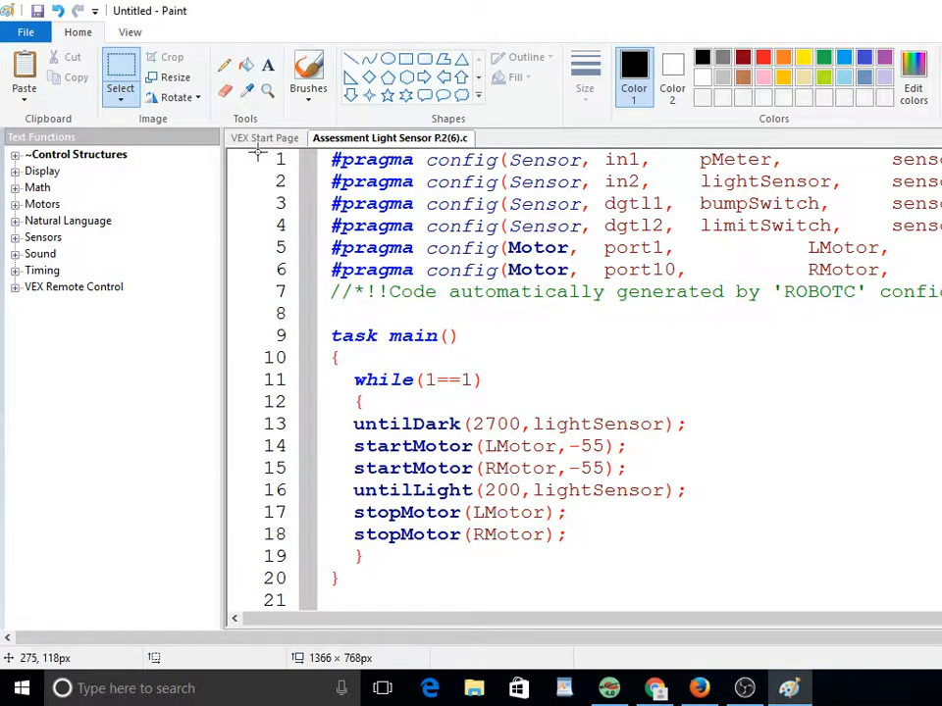
drag(257, 150, 859, 243)
click(169, 59)
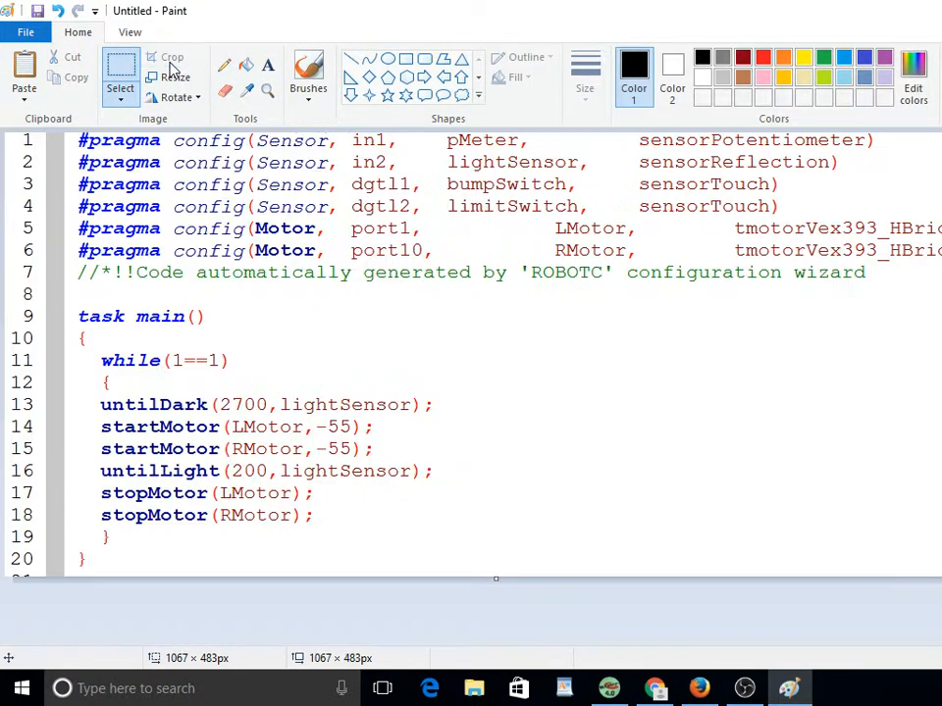
- Save the cropped image as a PNG named Assessment For Light Sensor in the TestBed Photos folder
click(27, 32)
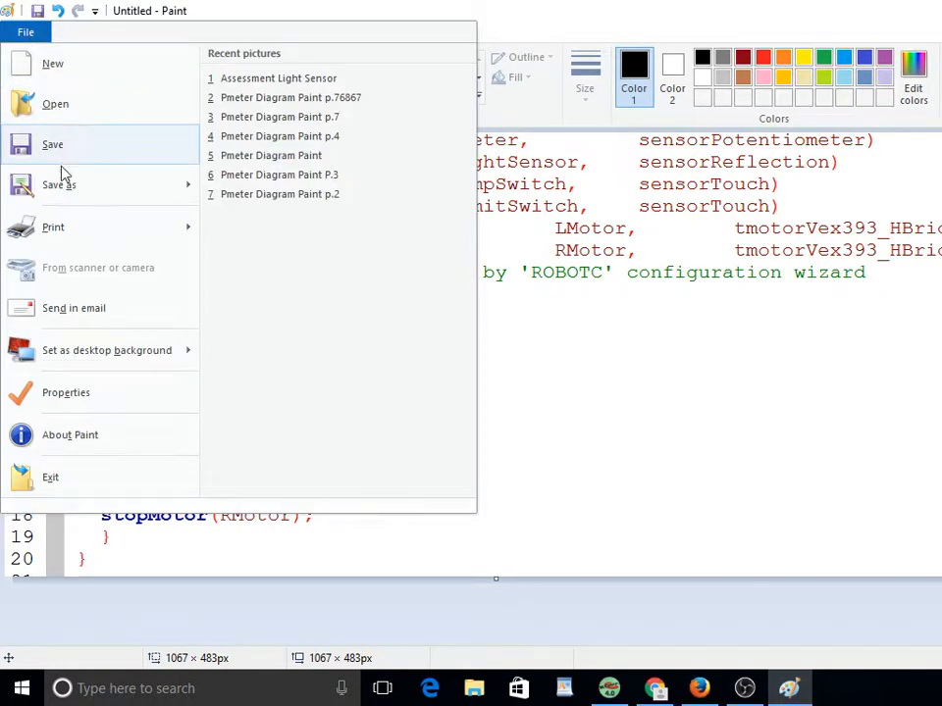
click(74, 195)
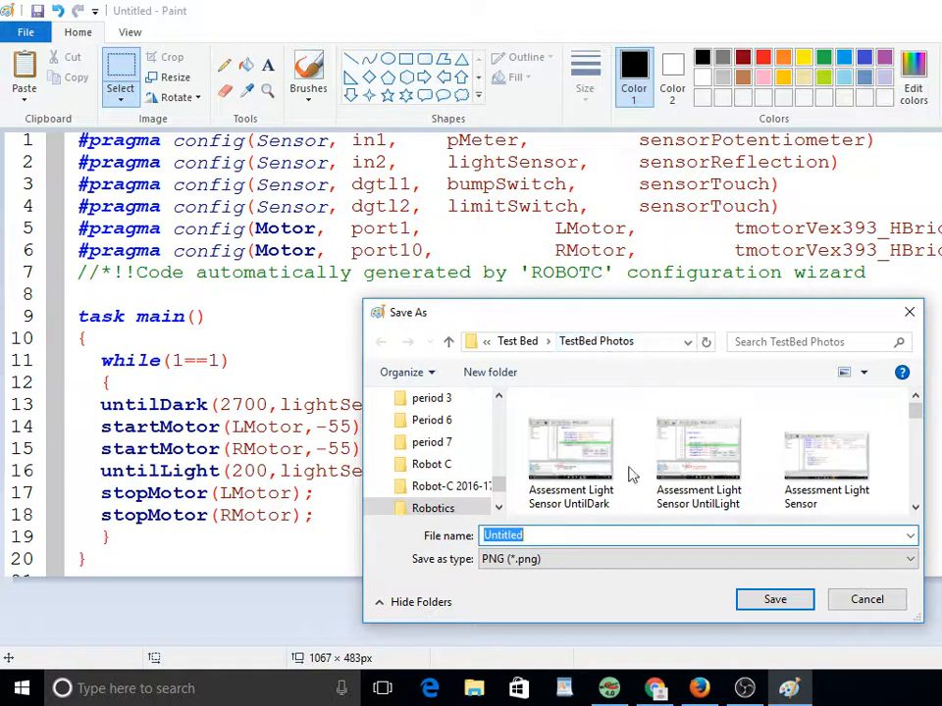
key(BackSpace)
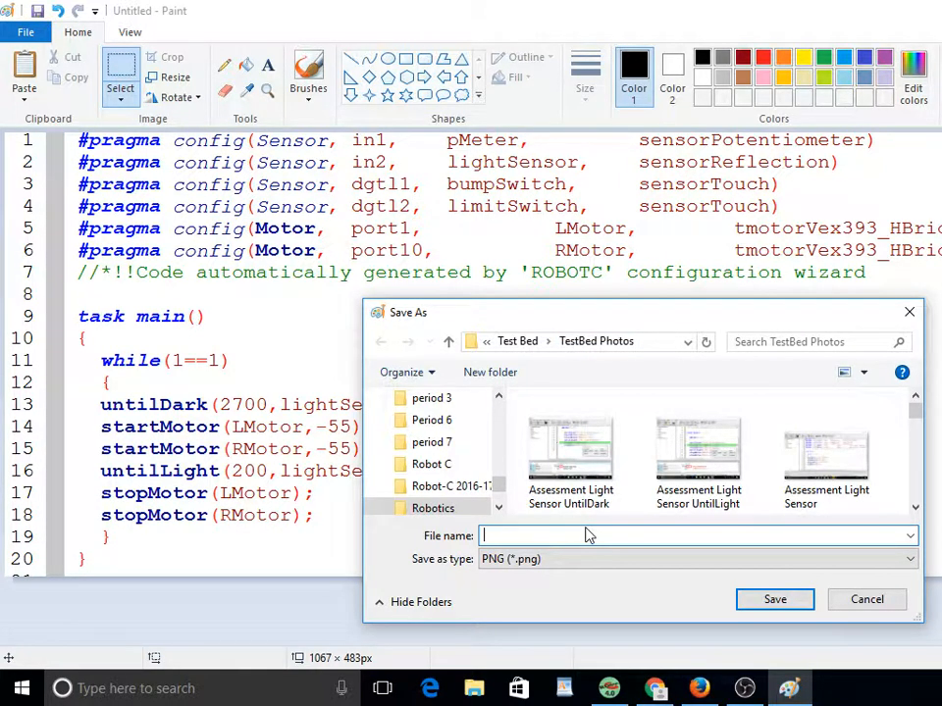
text(A)
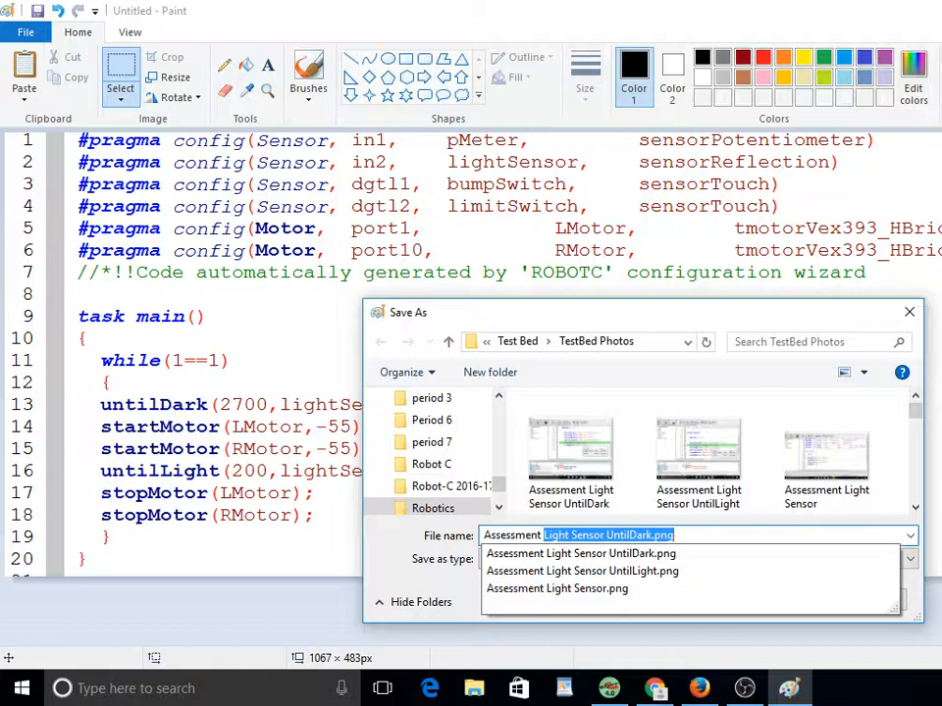
text(ssessment For Light Sensor)
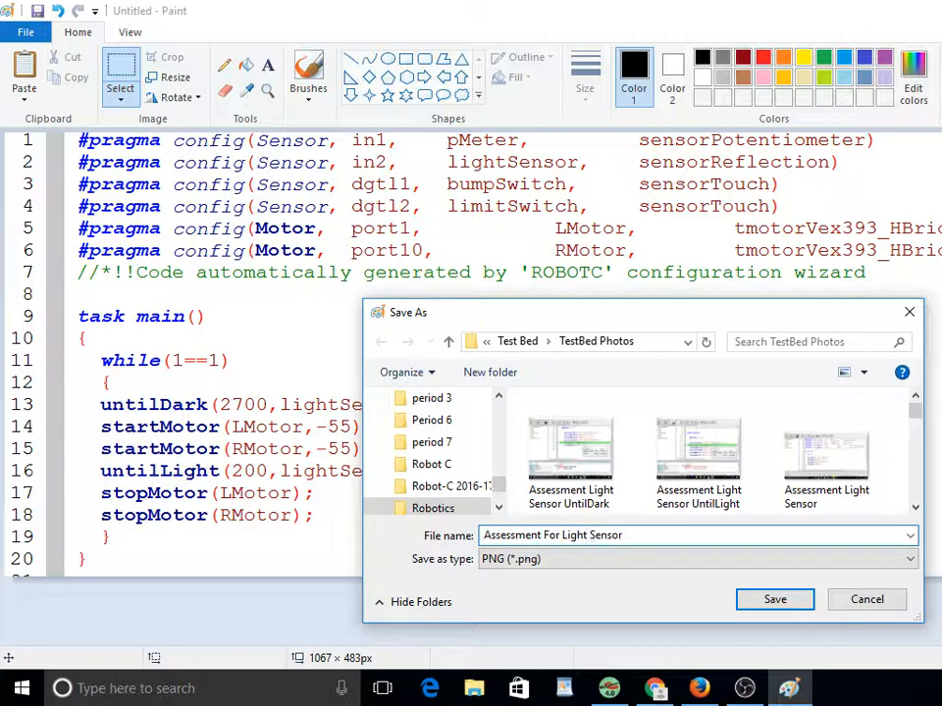
click(780, 601)
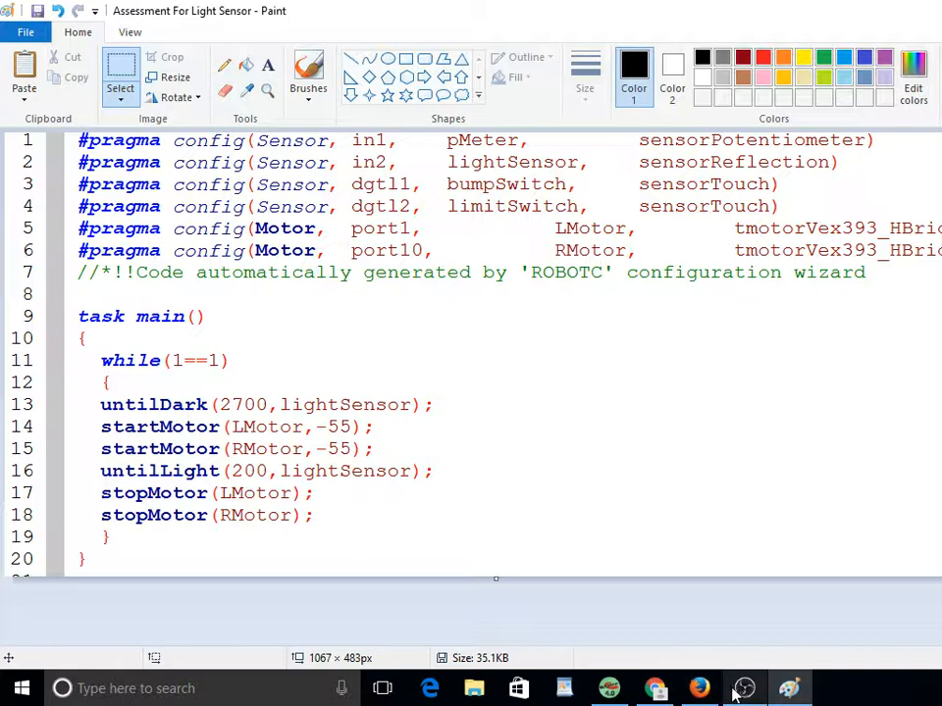
- Return to Weebly in Chrome, close the slideshow settings and delete the Light Sensor slideshow from the page
click(654, 692)
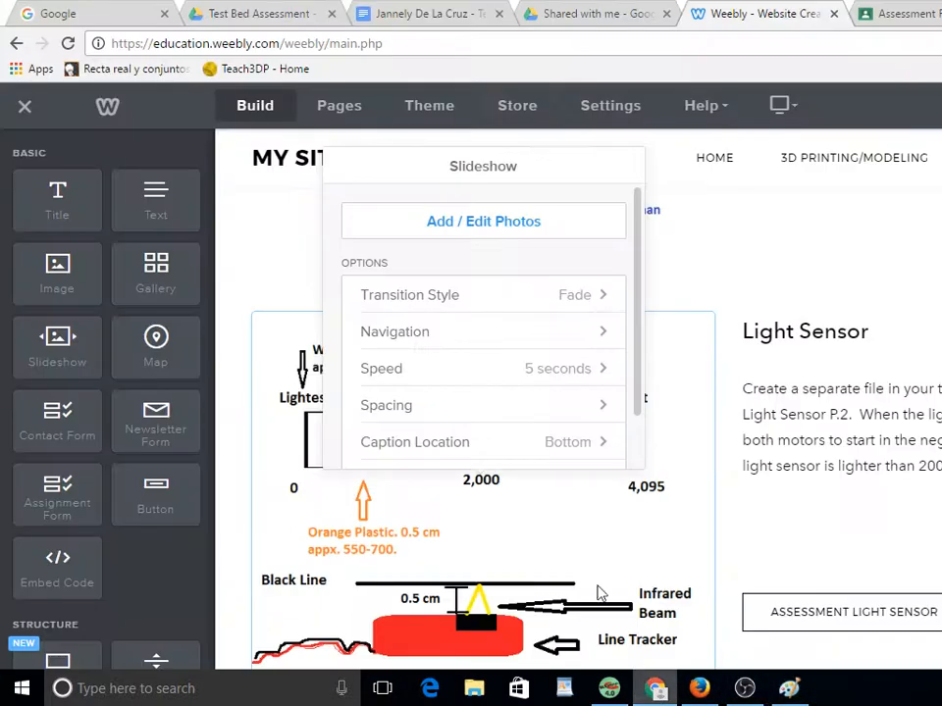
scroll(579, 569, down, 2)
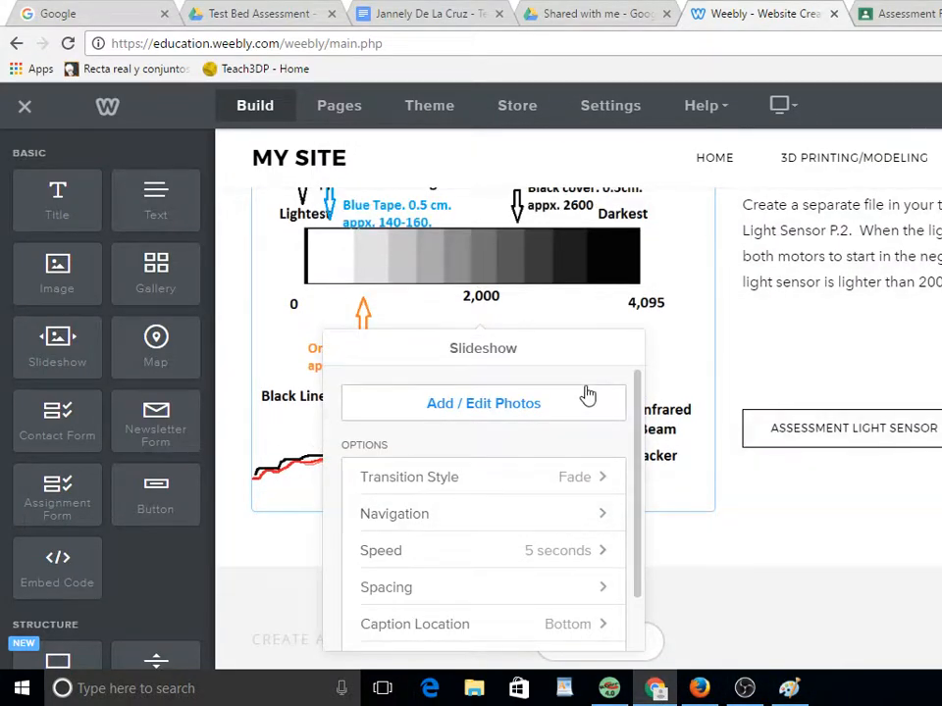
click(721, 563)
scroll(713, 541, up, 3)
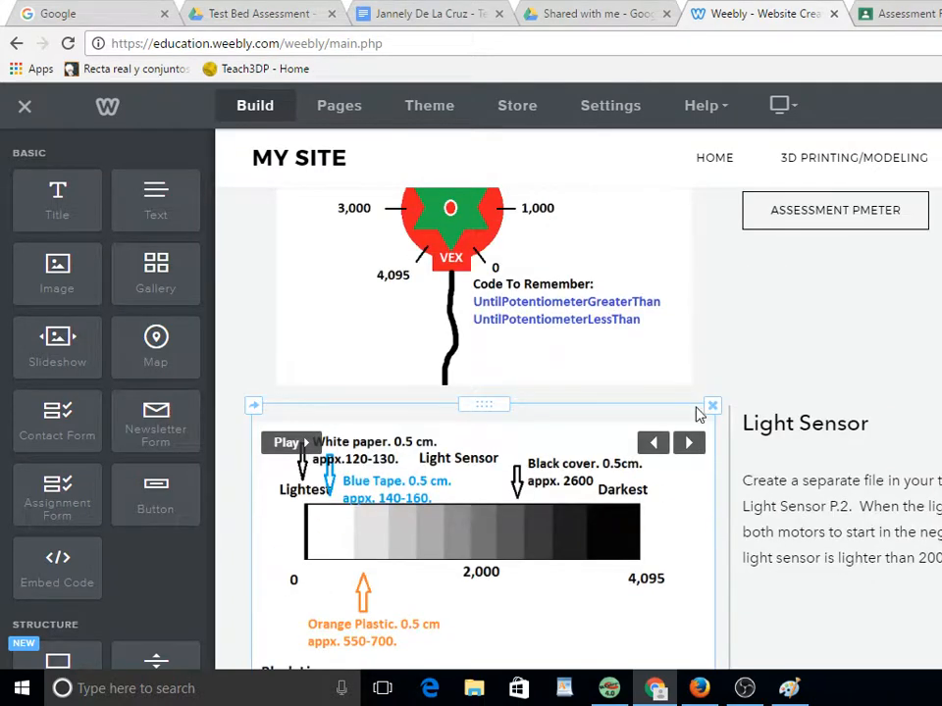
click(713, 408)
click(687, 357)
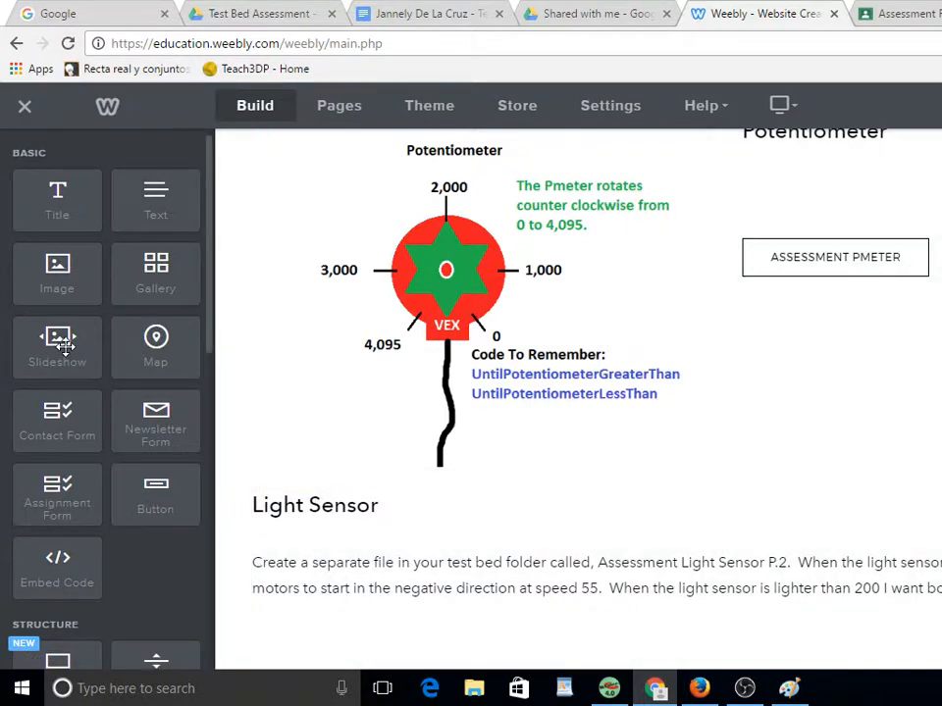
- Add a Simple Slideshow above the Light Sensor text with the photos Assessment For Light Sensor and Light Sensor Diagram Paint P.7
drag(66, 337, 271, 562)
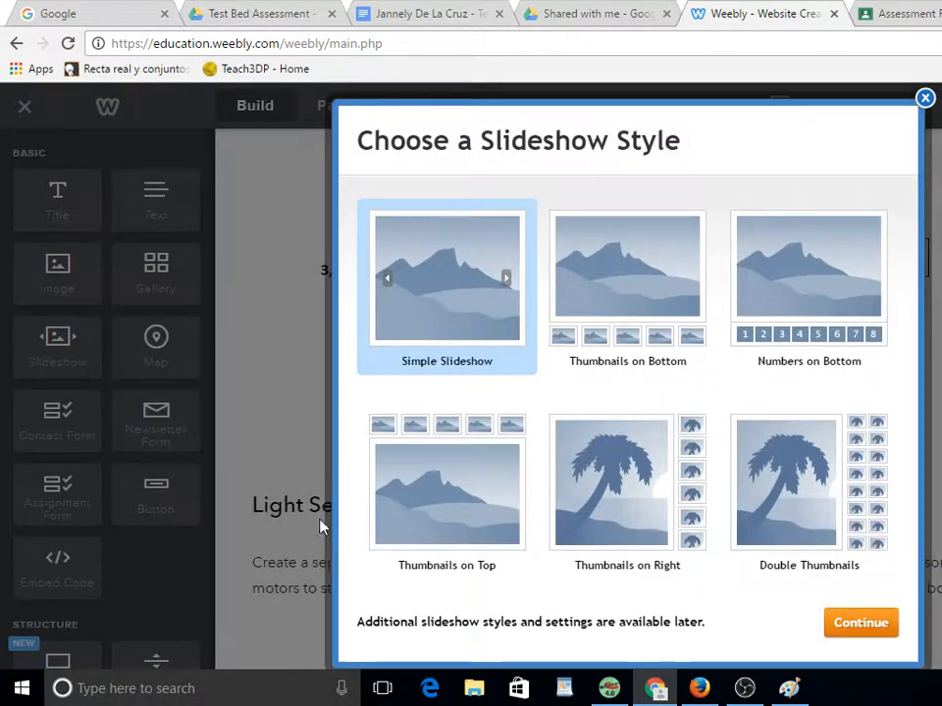
click(866, 632)
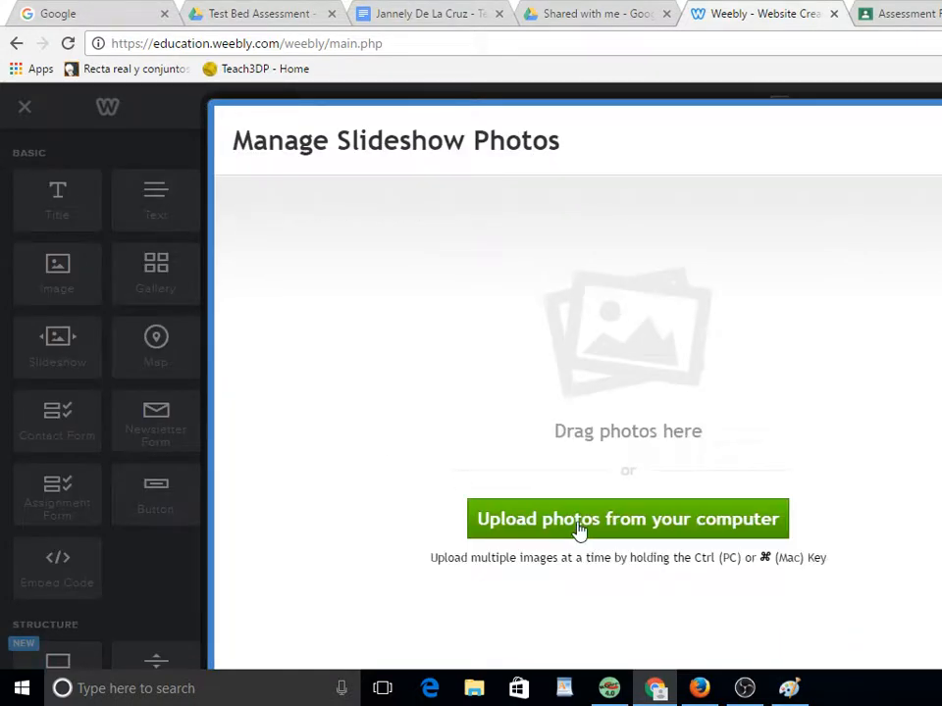
click(577, 520)
double_click(447, 263)
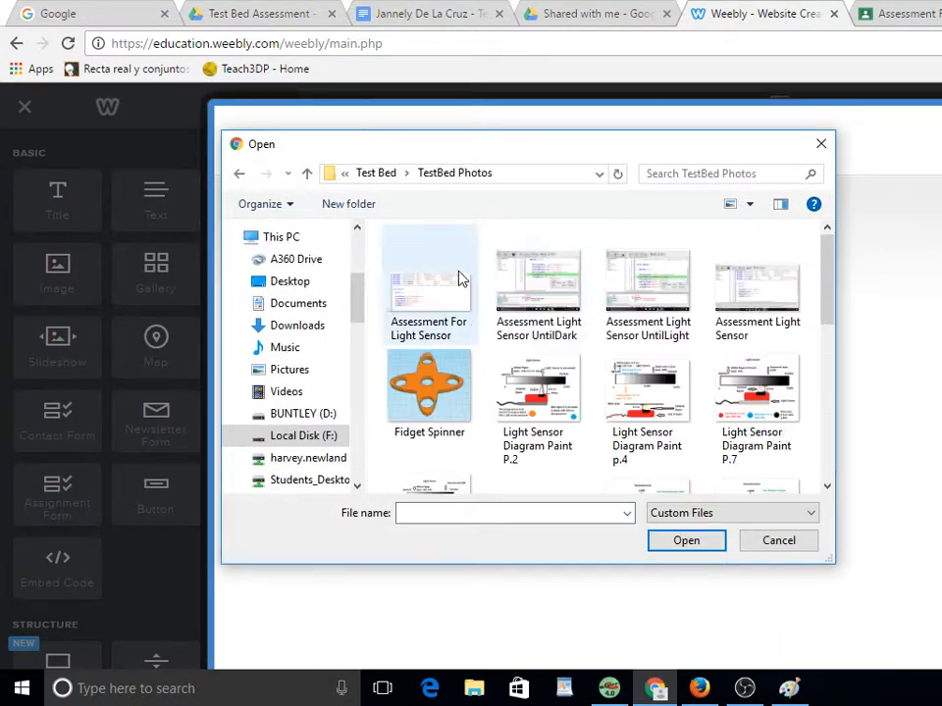
click(439, 302)
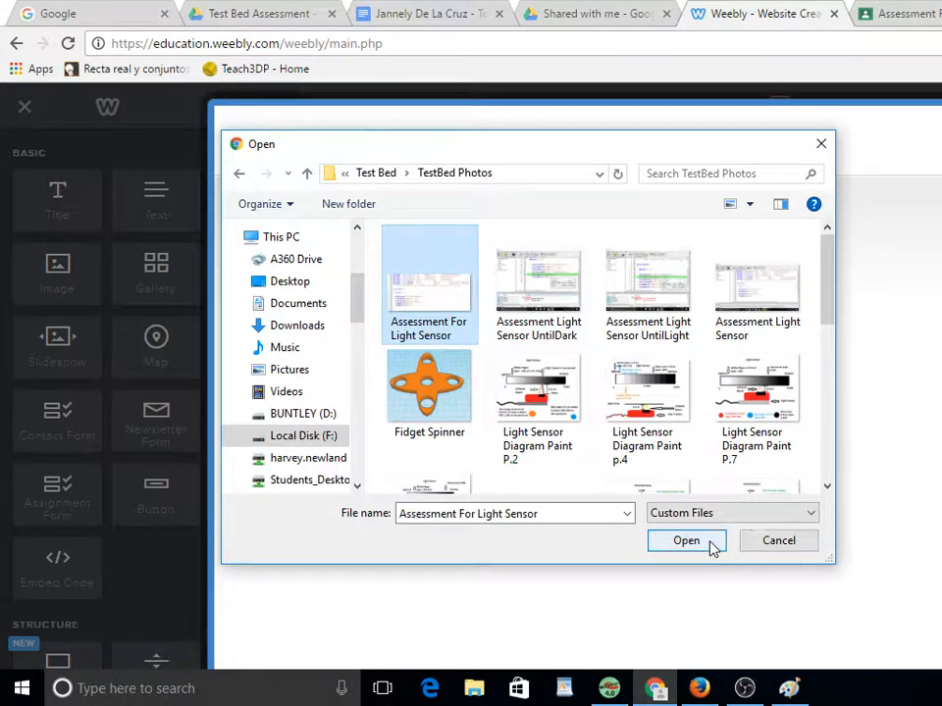
ctrl+click(751, 404)
click(686, 541)
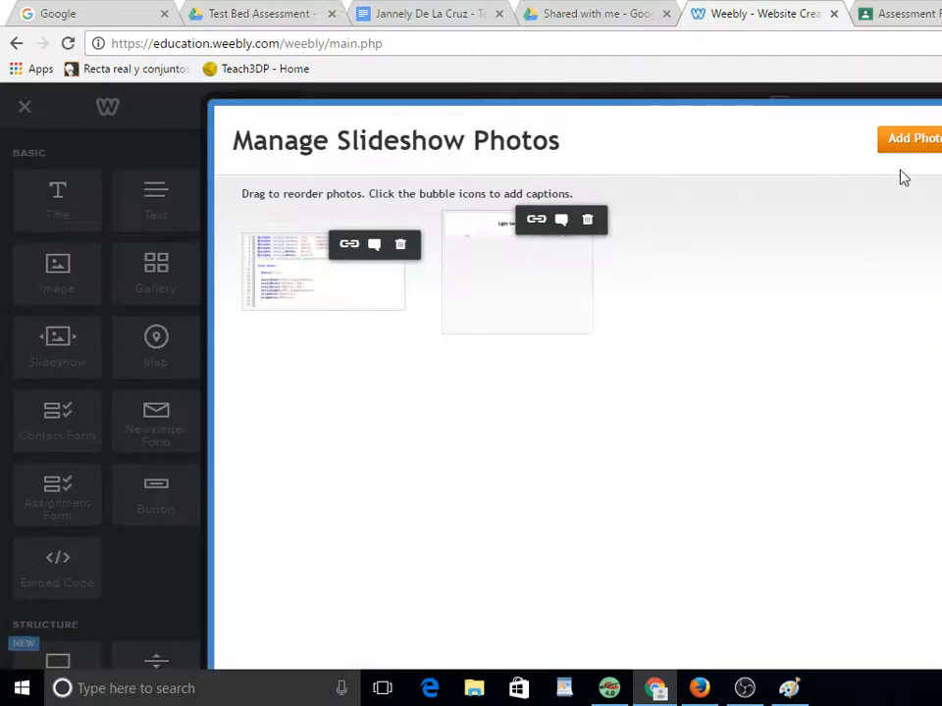
click(928, 147)
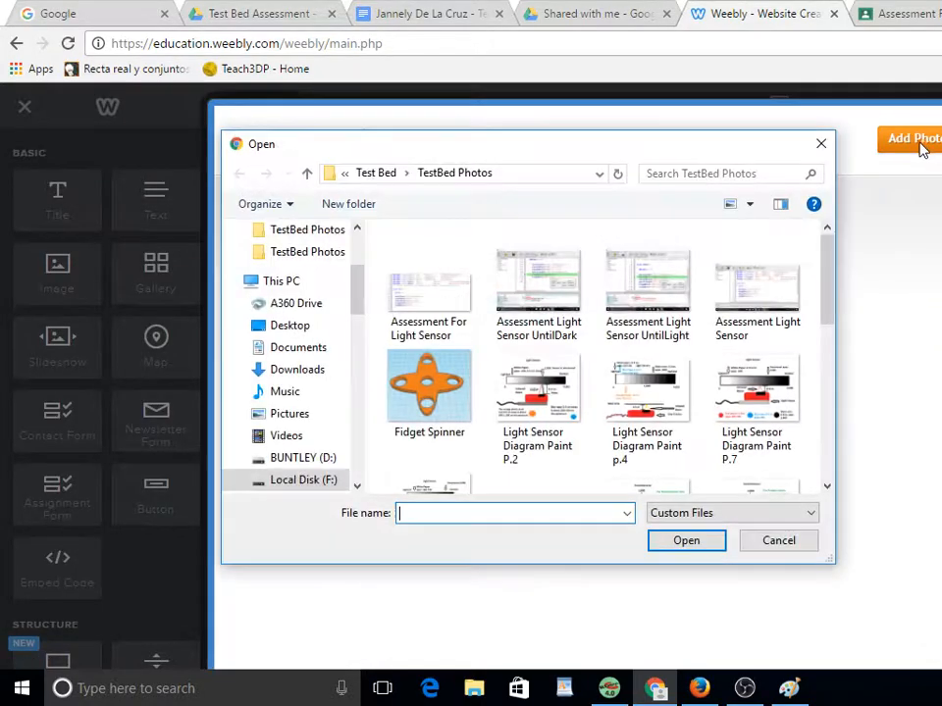
click(822, 145)
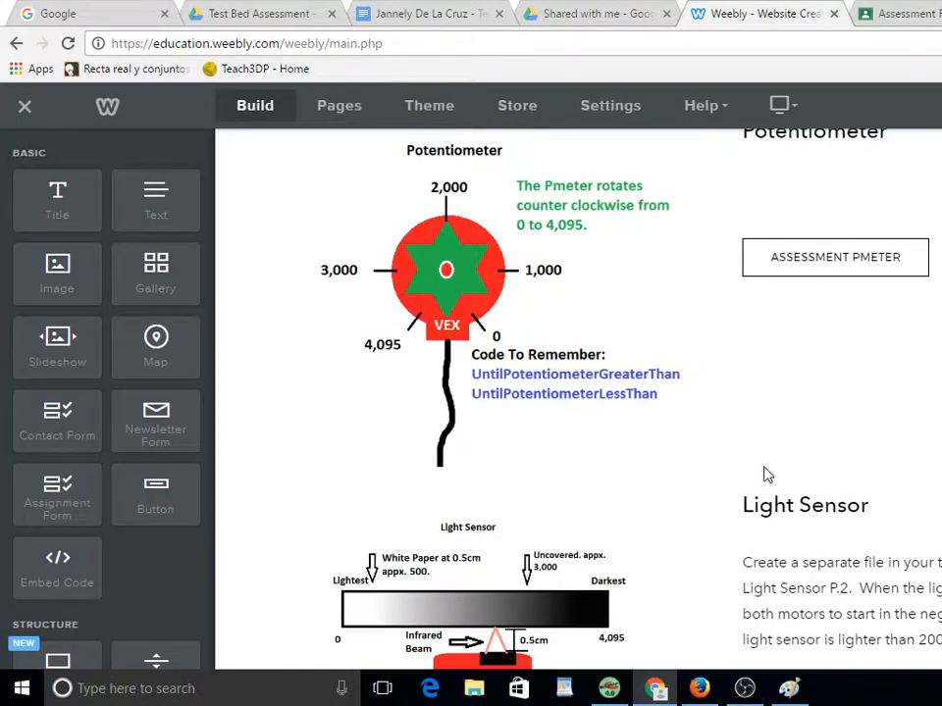
- Move the Assessment Light Sensor button into the text column, directly beneath the Light Sensor description
scroll(652, 480, down, 3)
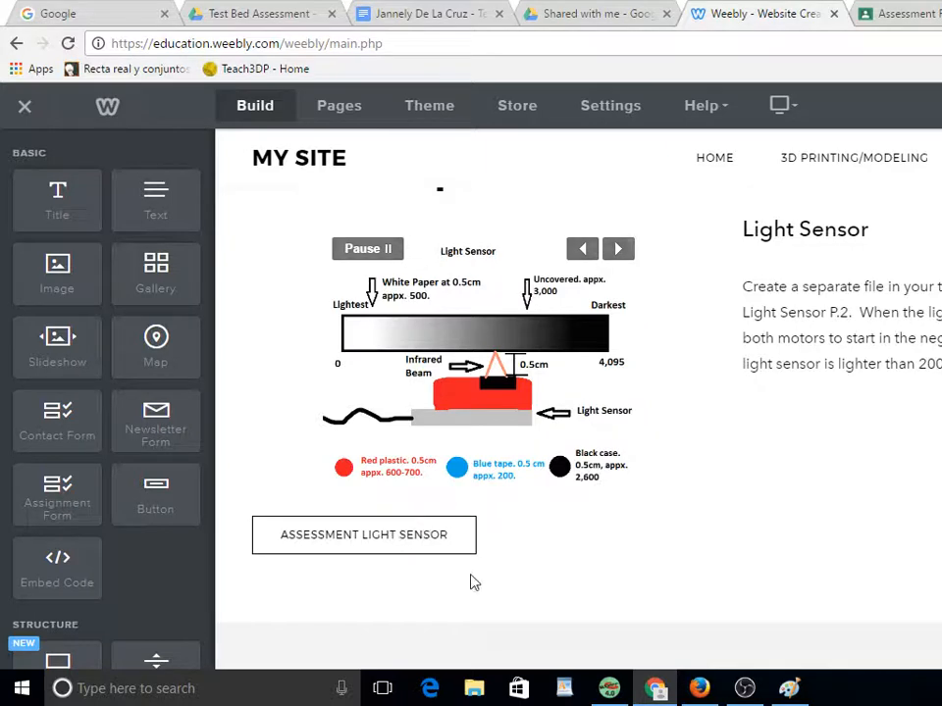
drag(415, 553, 881, 373)
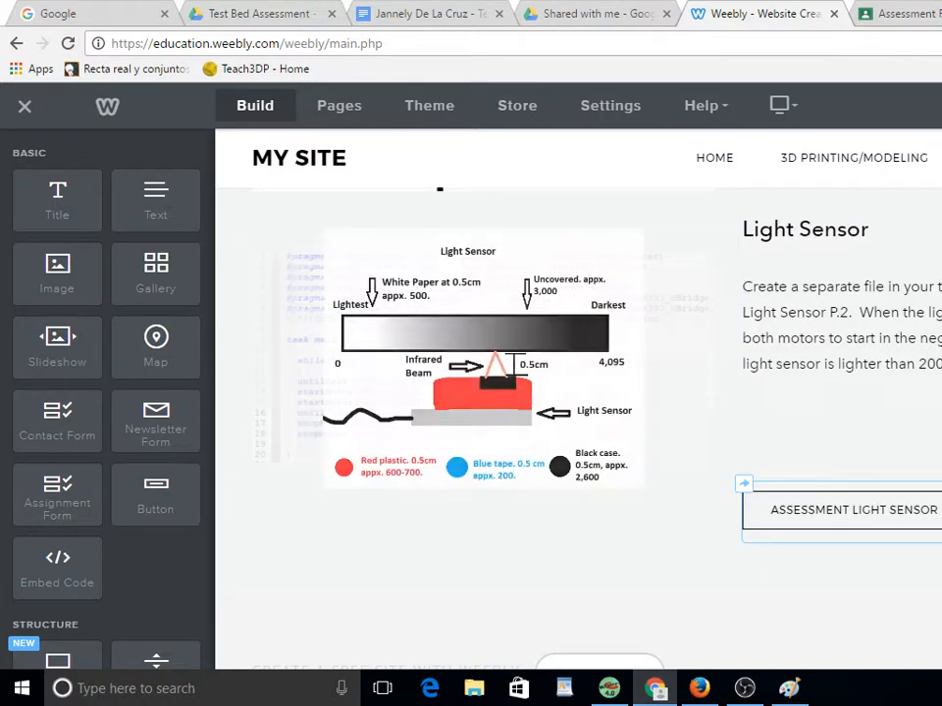
drag(937, 510, 862, 365)
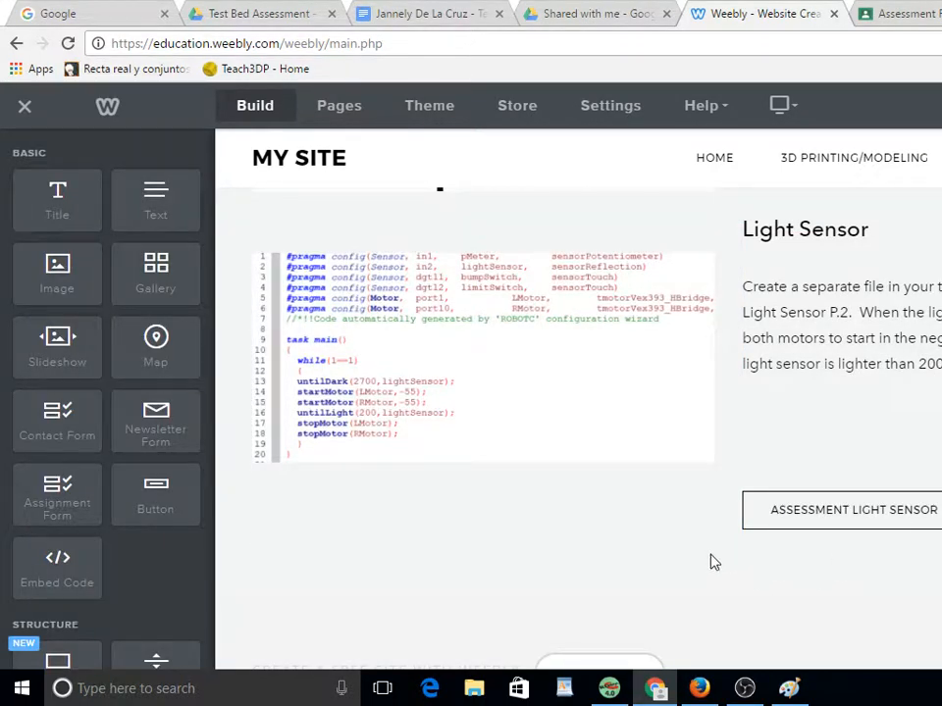
scroll(677, 534, up, 1)
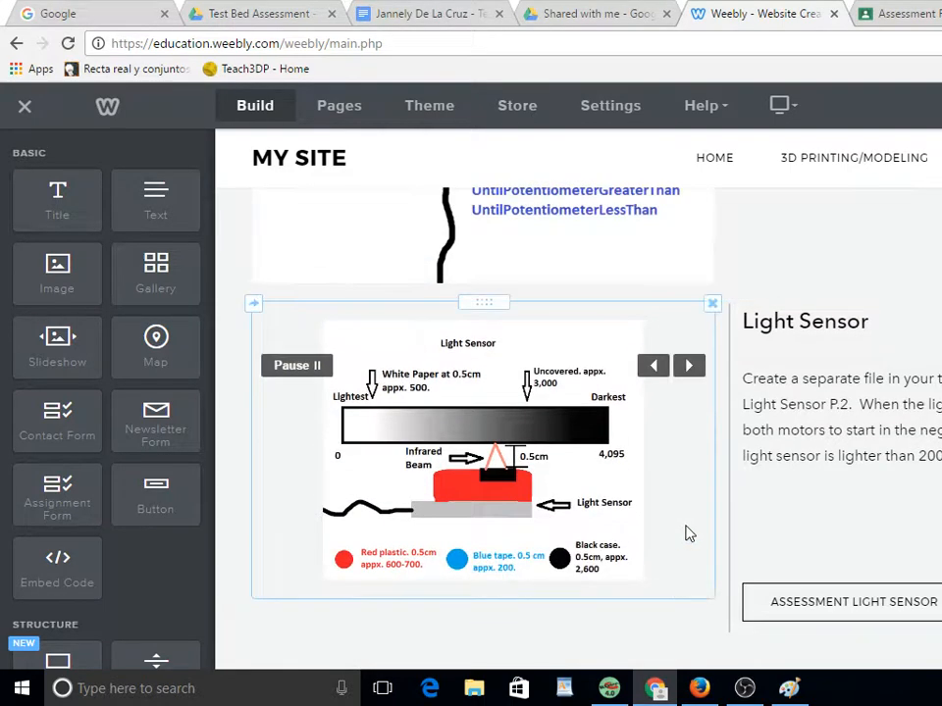
scroll(690, 533, down, 1)
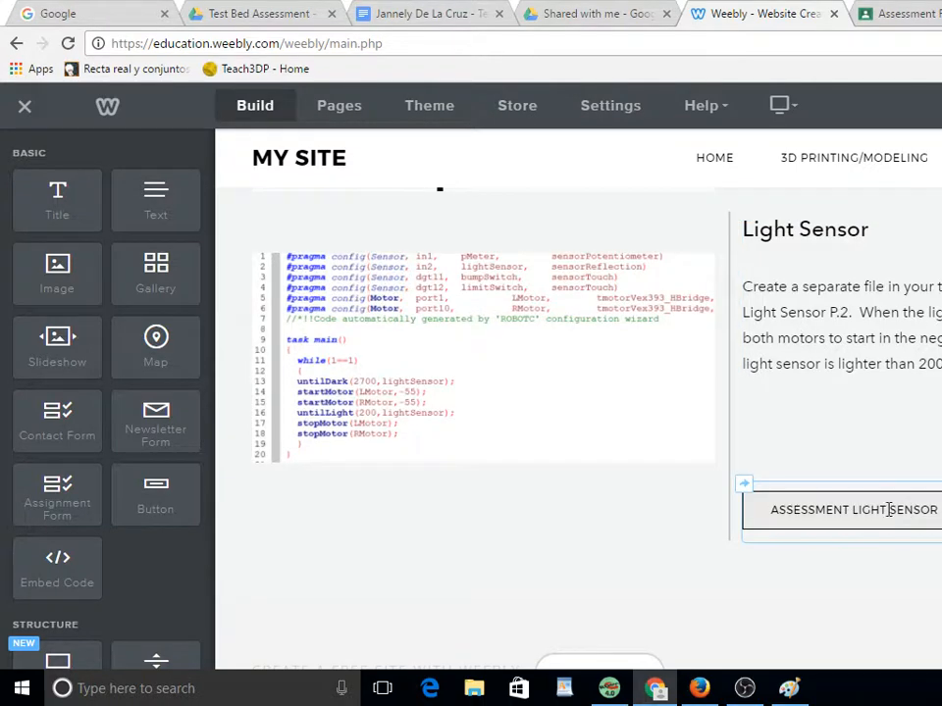
- Insert a new line beneath the Potentiometer heading in its text block
scroll(710, 490, up, 2)
scroll(826, 606, up, 2)
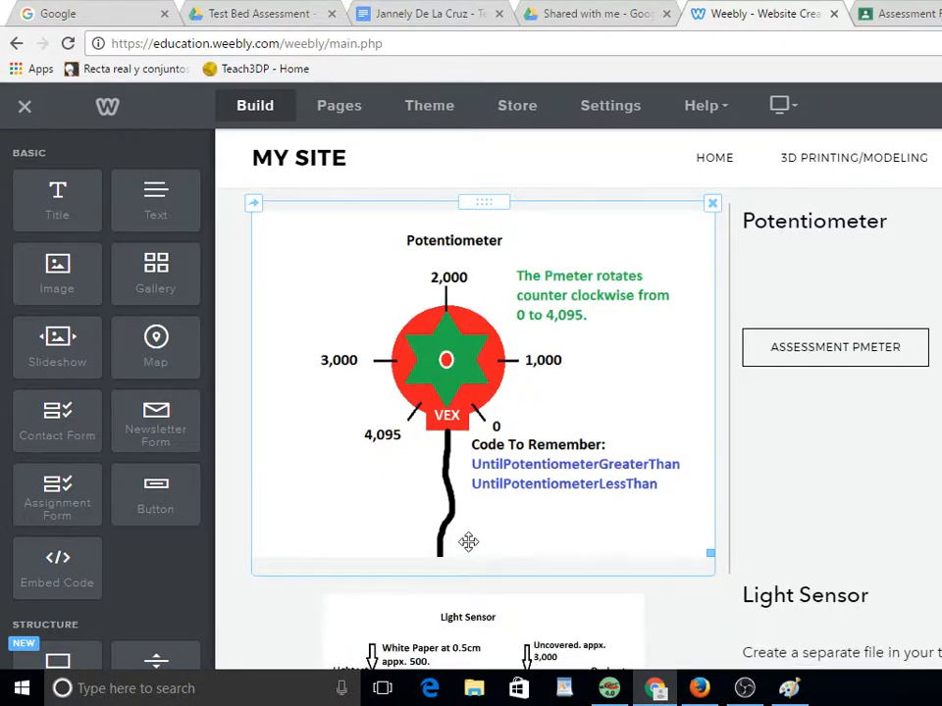
scroll(467, 545, down, 3)
scroll(458, 475, up, 3)
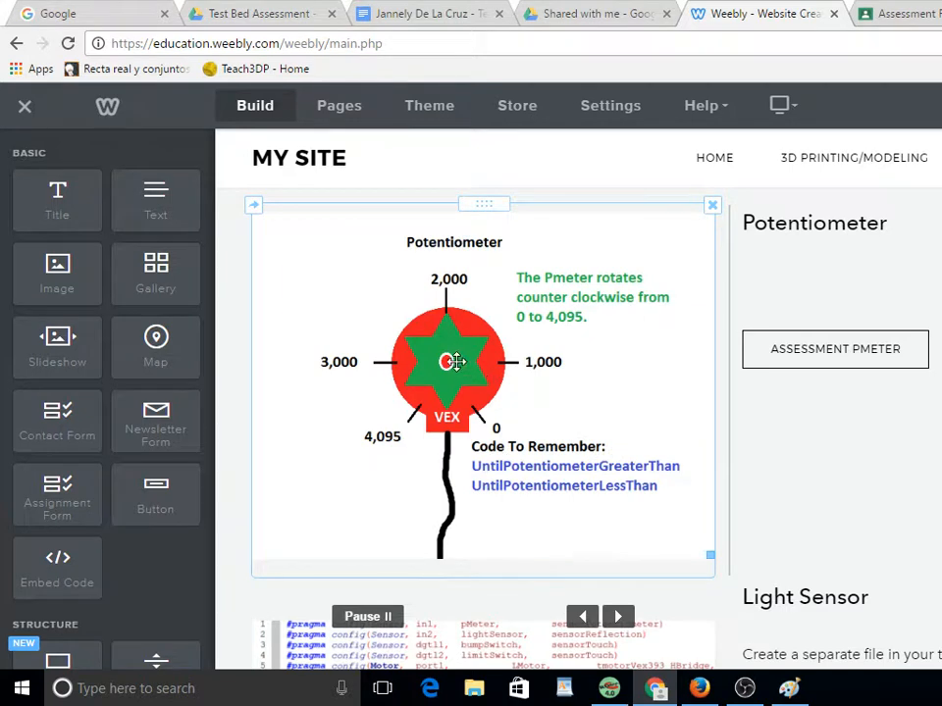
click(758, 256)
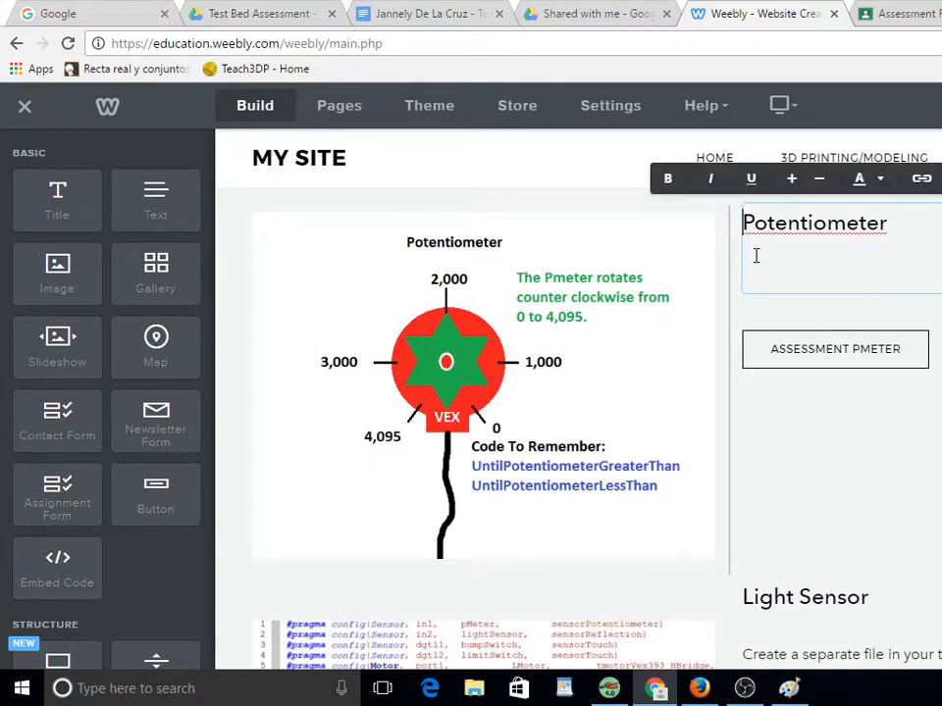
key(Return)
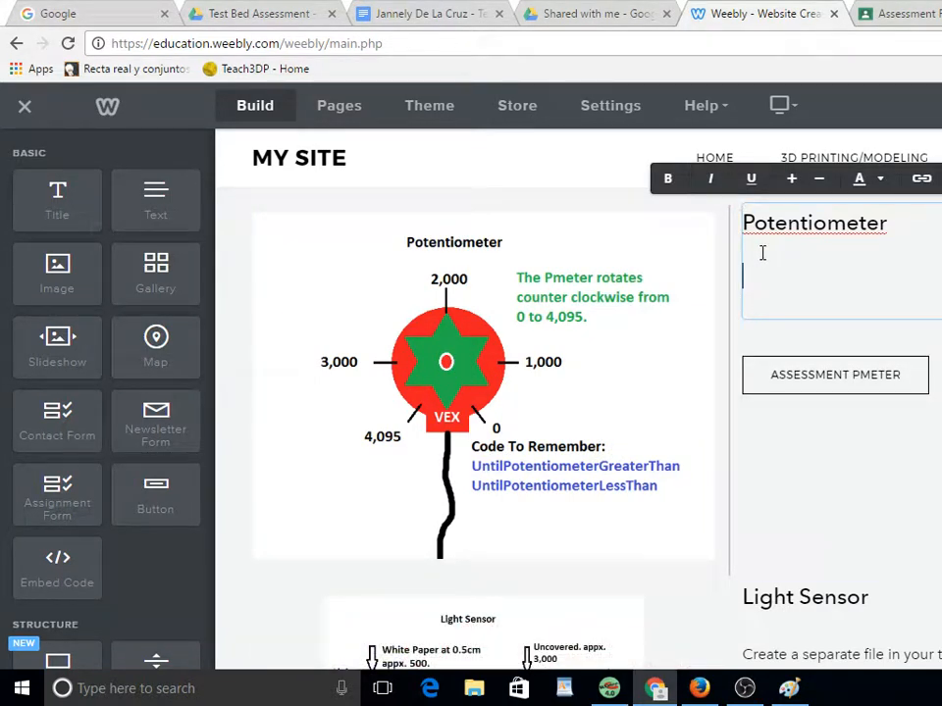
- Copy the text of item 2, the Assessment Pmeter P.2 instructions, from the Test Bed Assessment document in Google Docs
click(432, 14)
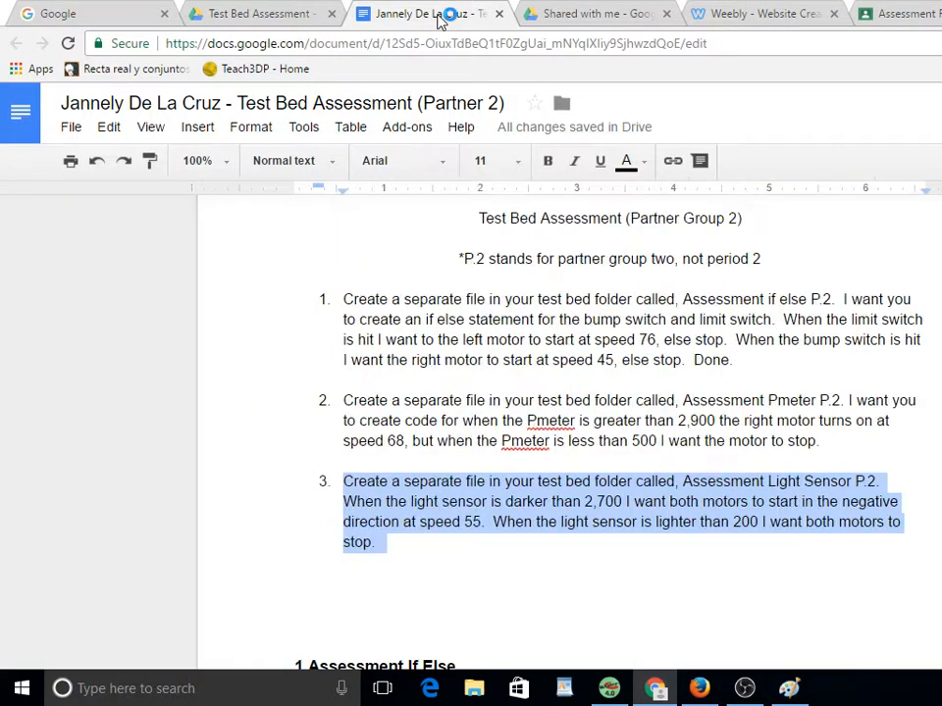
drag(345, 404, 859, 441)
right_click(782, 420)
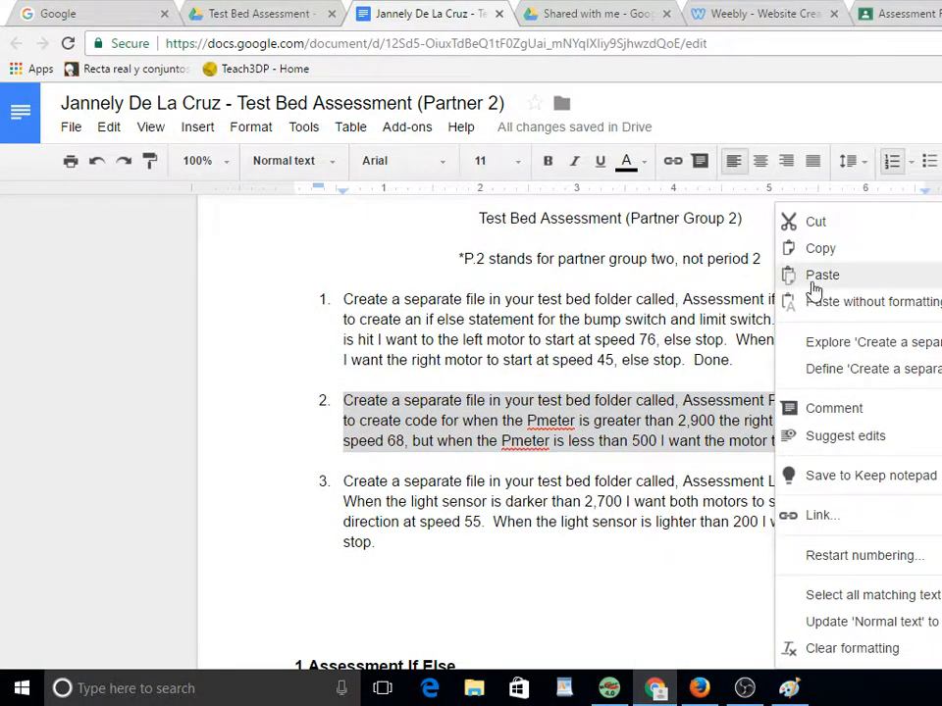
click(812, 247)
- Return to Weebly, paste the Pmeter instructions beneath the Potentiometer heading and remove their list numbering
click(788, 10)
click(796, 254)
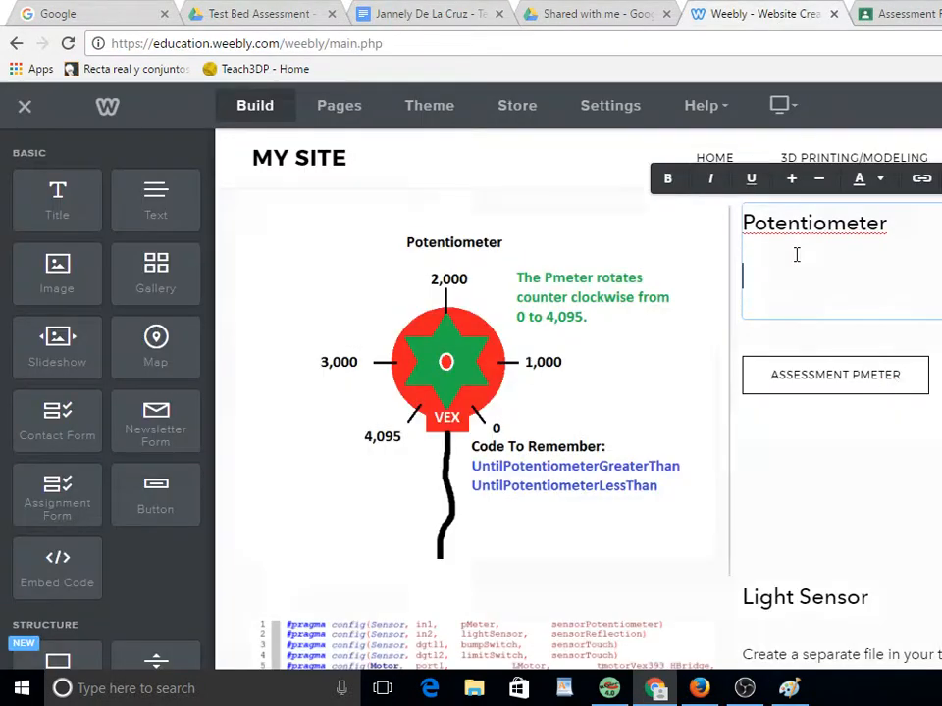
right_click(772, 277)
click(818, 388)
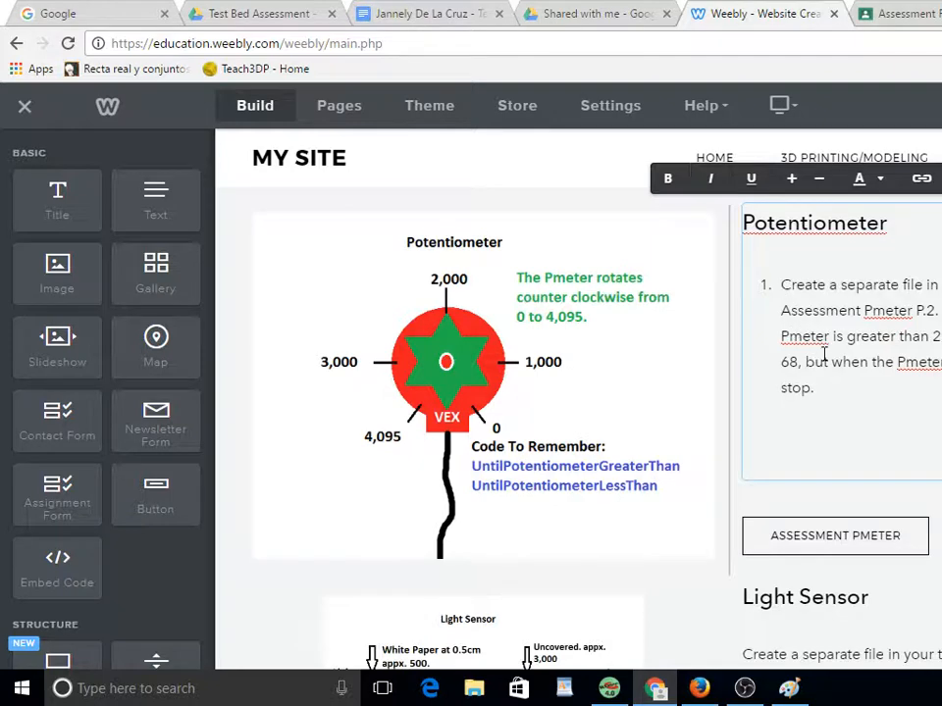
key(BackSpace)
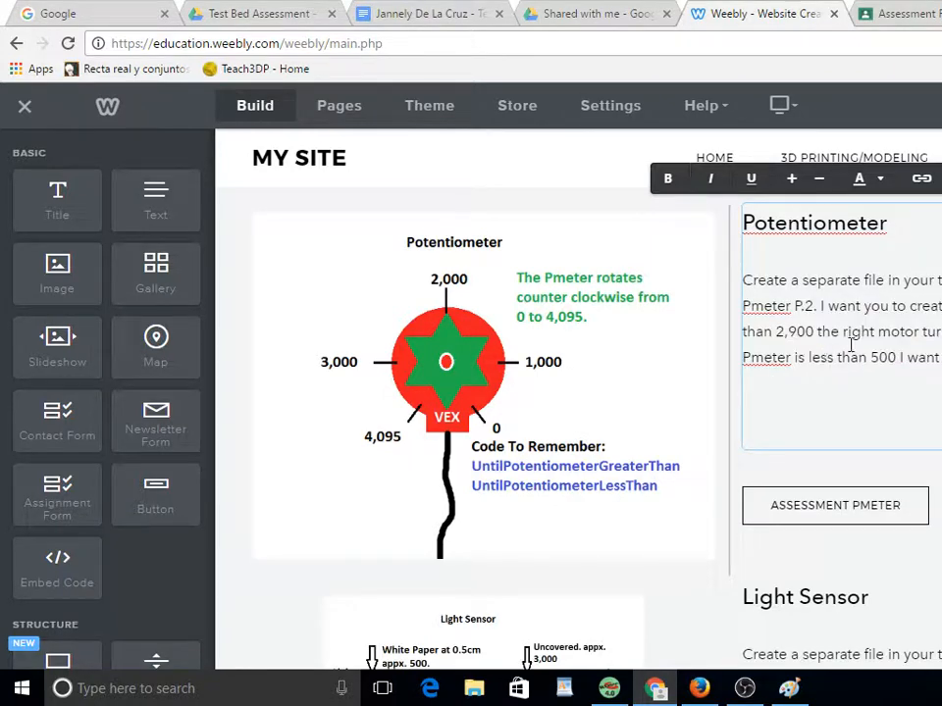
- Inspect the link options of the Assessment Pmeter button, including the File option, and close its settings
scroll(877, 445, down, 1)
click(886, 419)
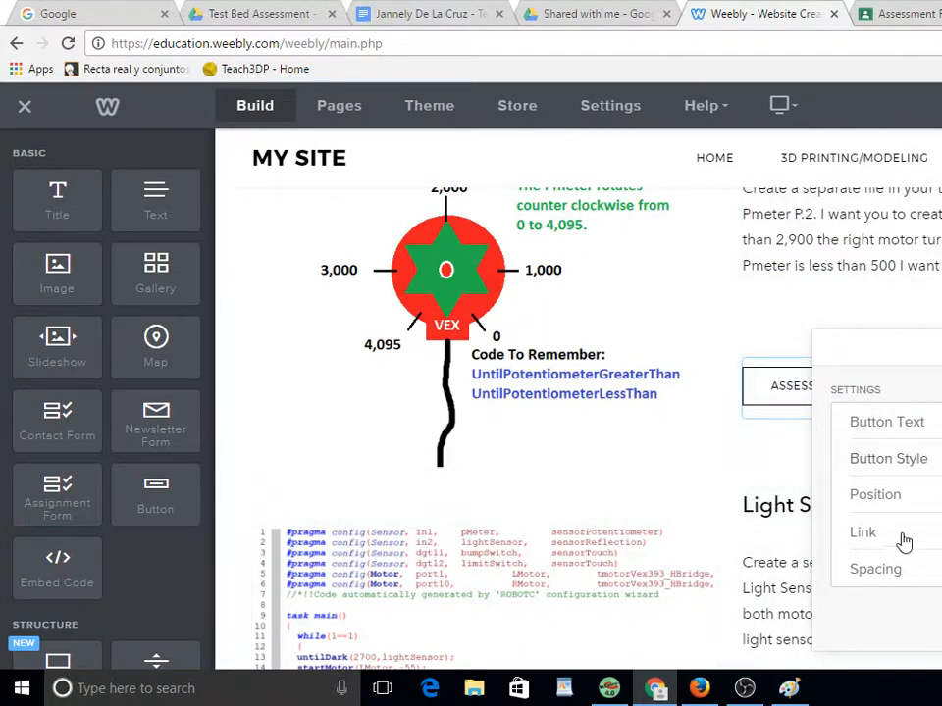
click(903, 525)
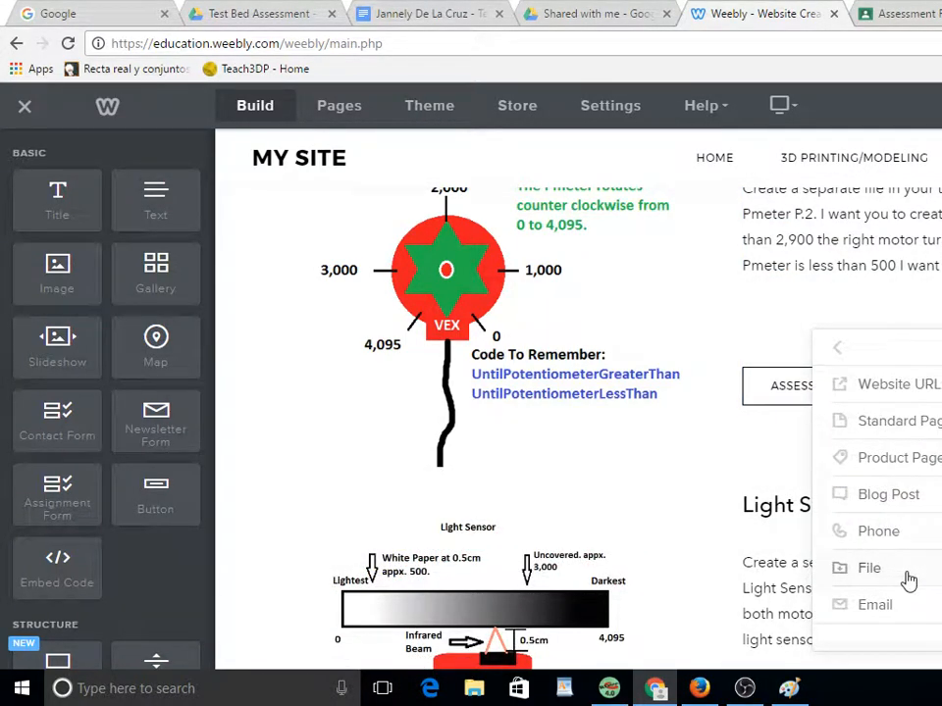
click(775, 465)
- Move the TestBed photo slideshow out of the two-column layout to just beneath the TestBed title
scroll(902, 431, up, 5)
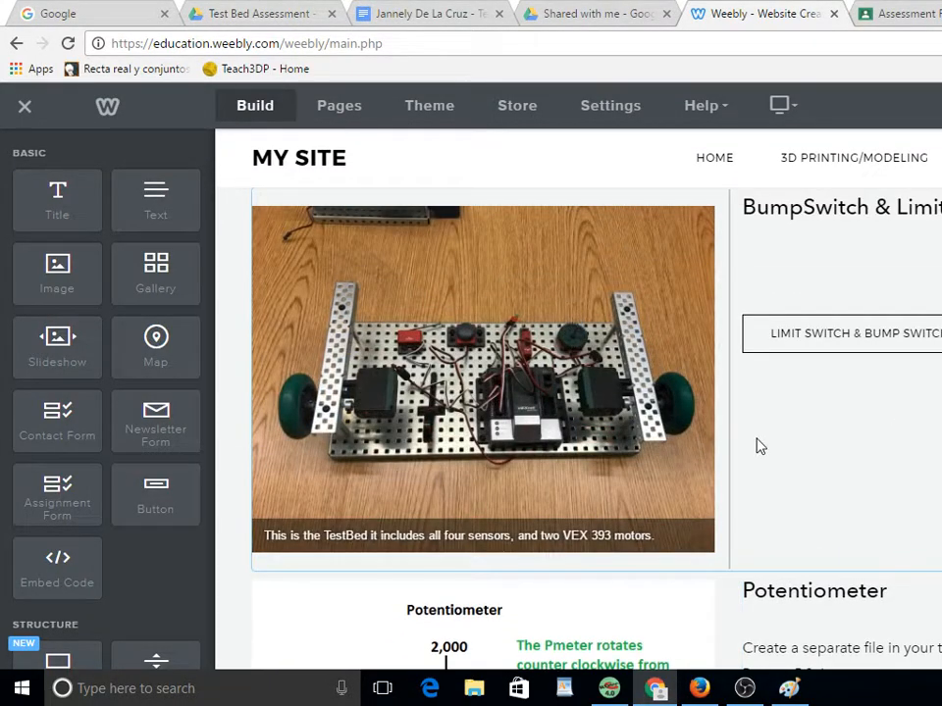
scroll(757, 446, up, 2)
scroll(757, 442, down, 1)
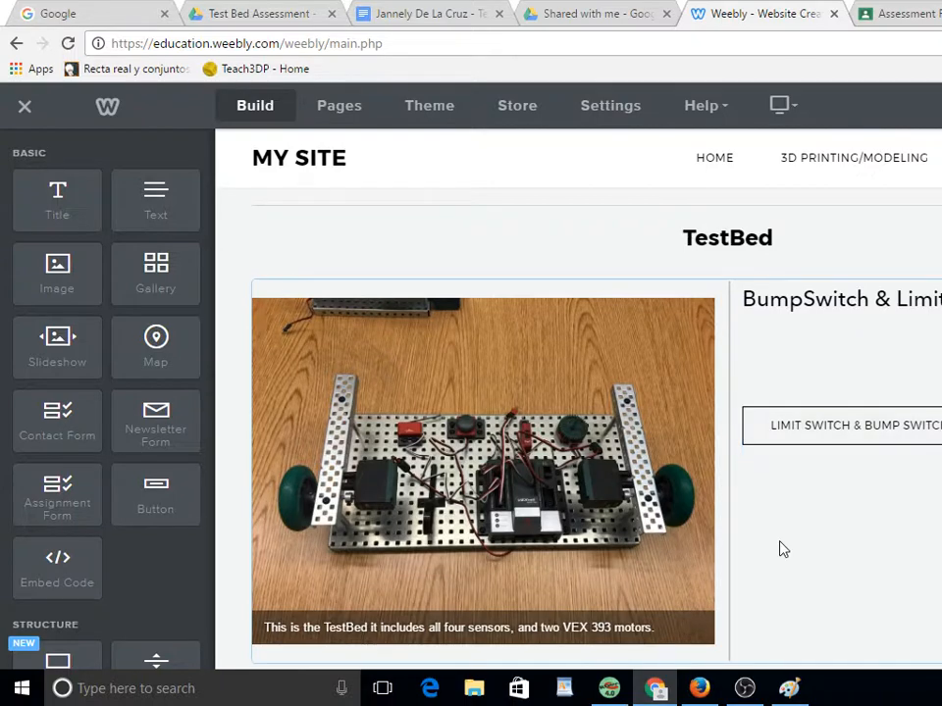
scroll(766, 541, down, 1)
scroll(687, 510, up, 1)
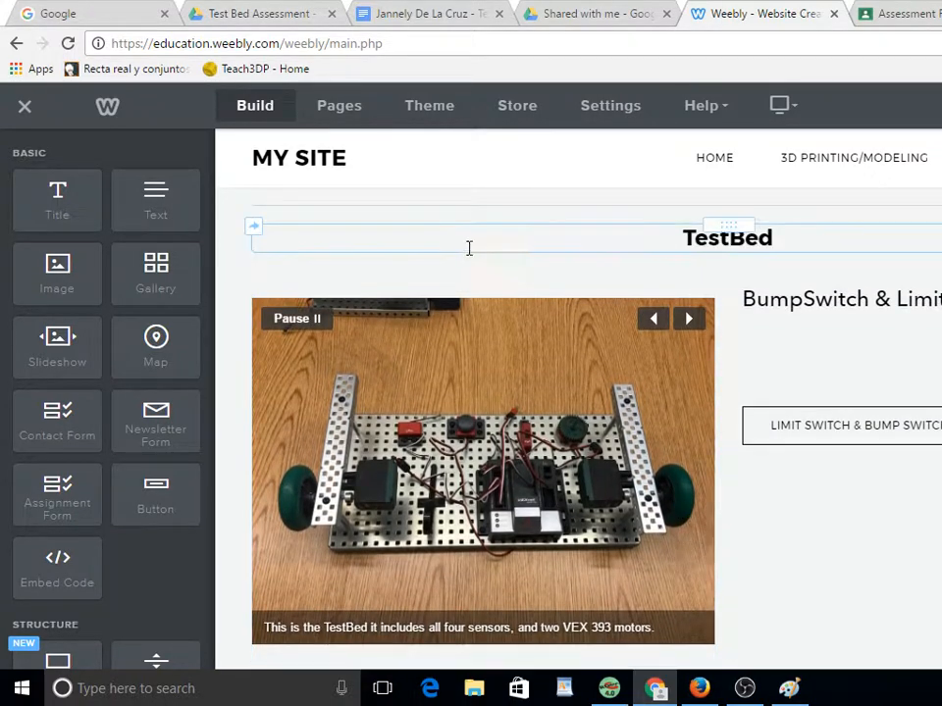
drag(483, 280, 681, 248)
scroll(743, 364, down, 5)
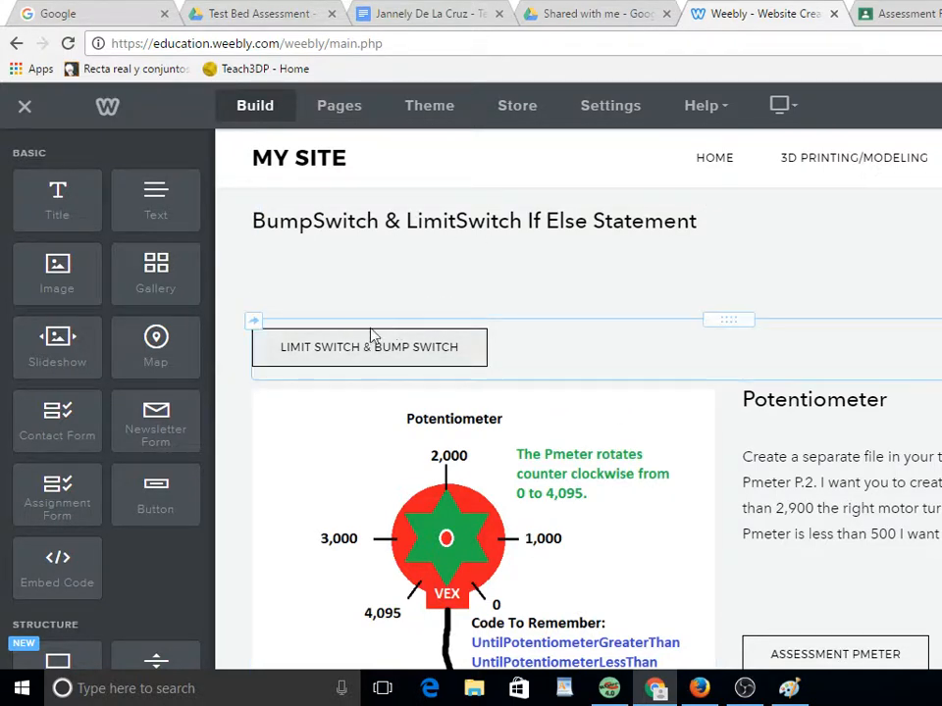
- Switch to ROBOTC and open the file 4.27.17 Test Bed.c from the Test Bed folder
click(610, 690)
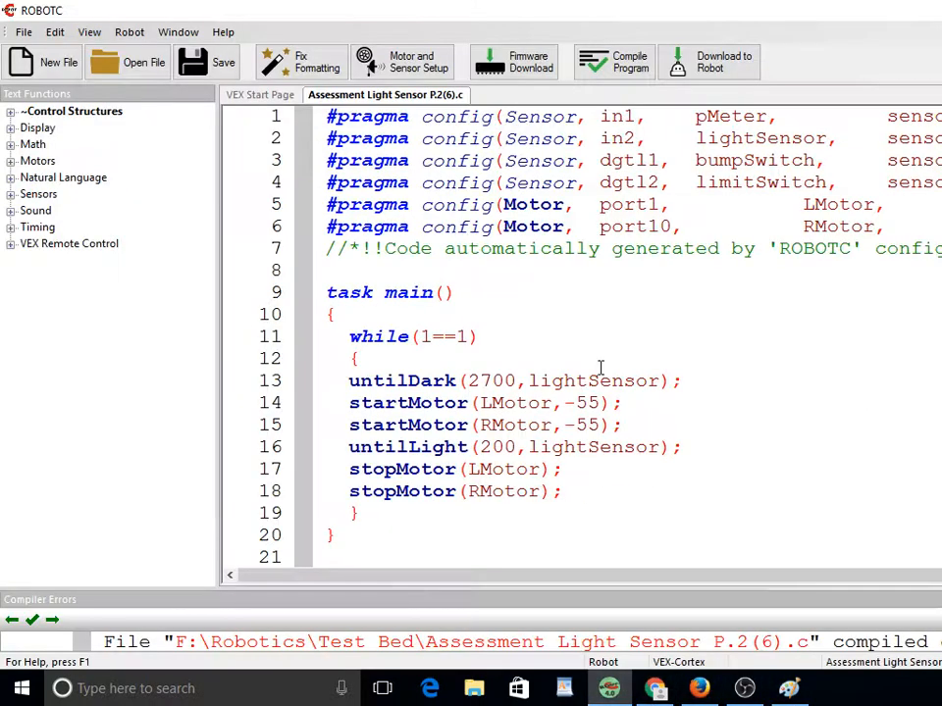
click(143, 68)
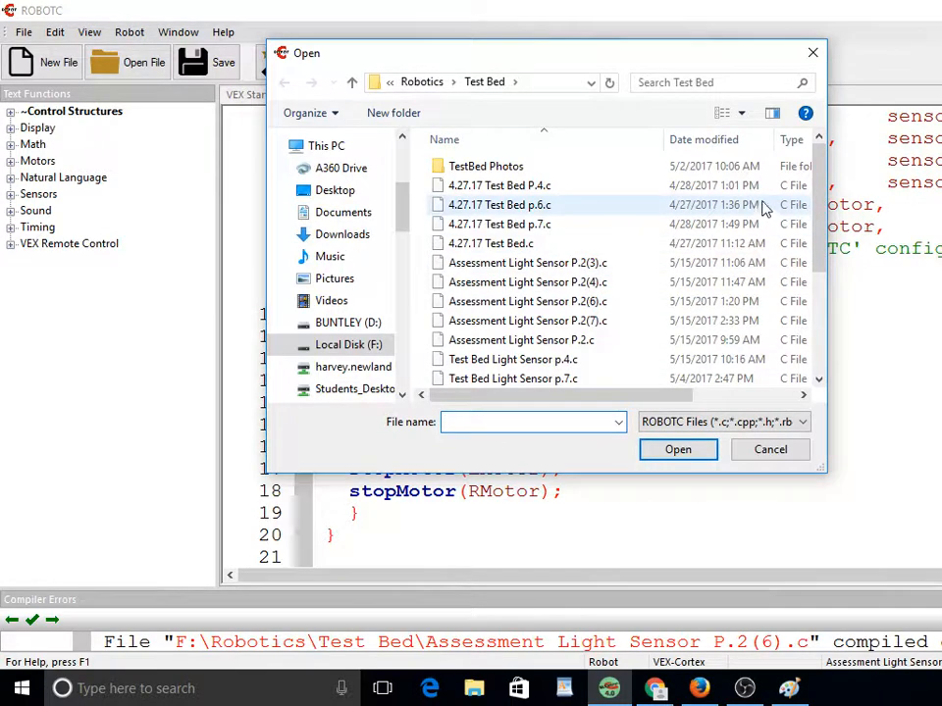
drag(824, 205, 620, 139)
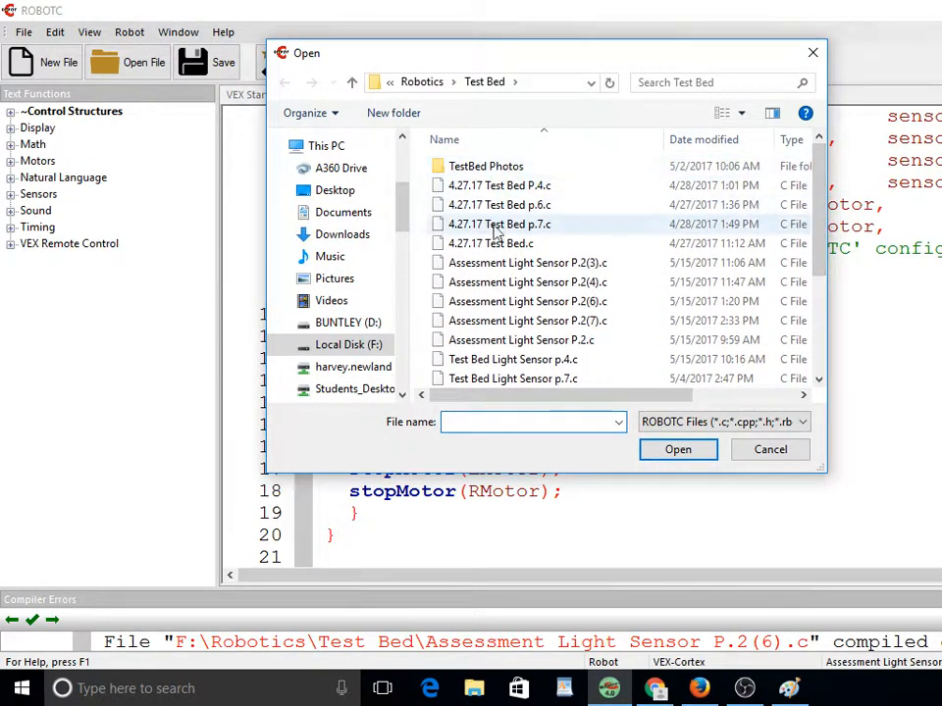
scroll(501, 295, down, 3)
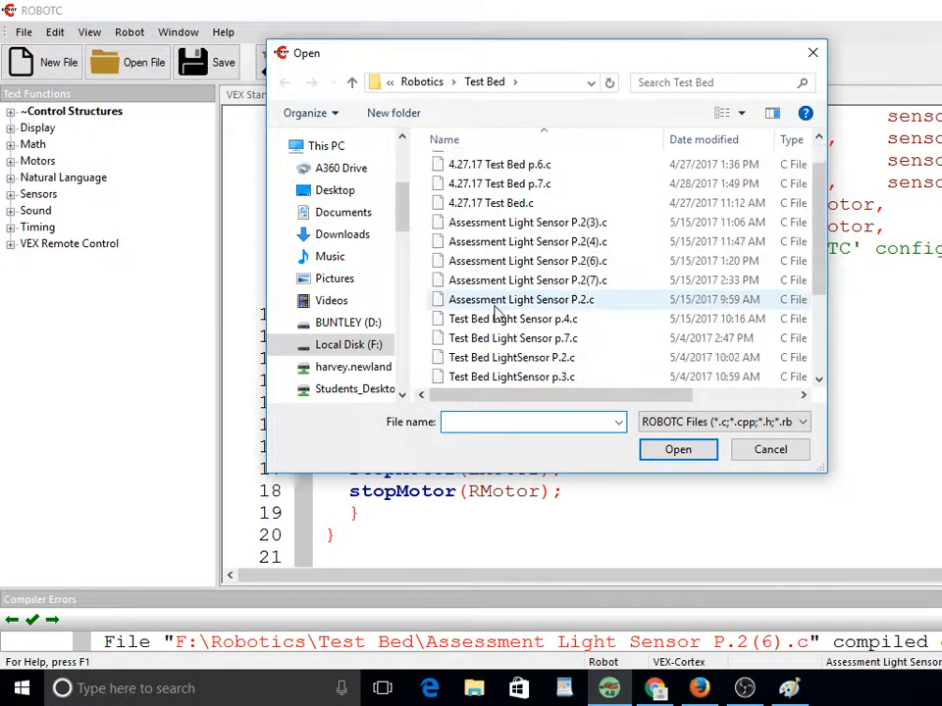
scroll(481, 339, up, 2)
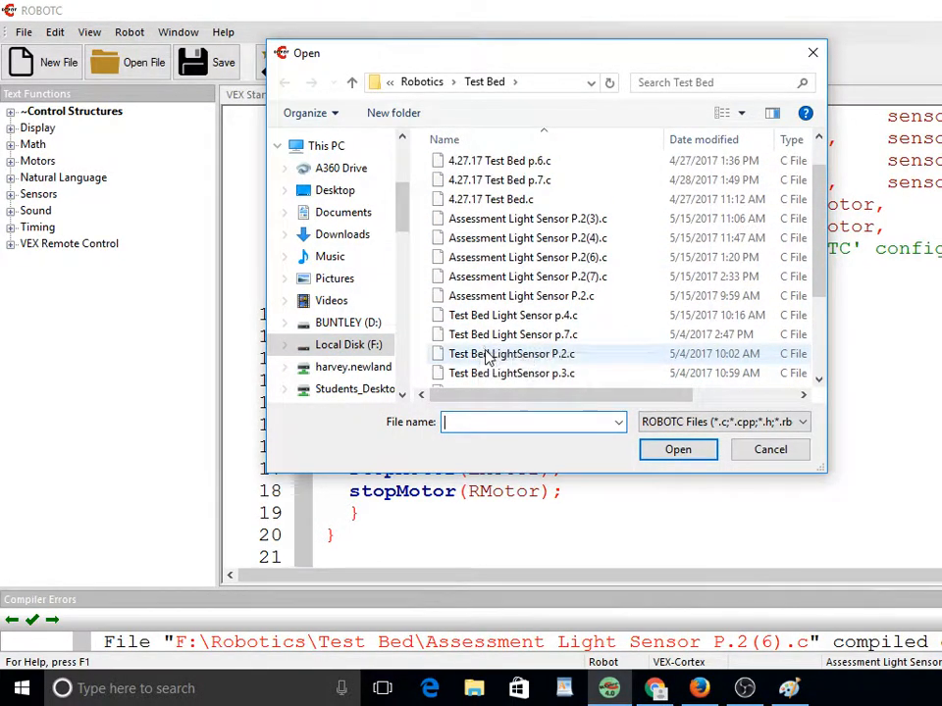
click(505, 199)
click(675, 450)
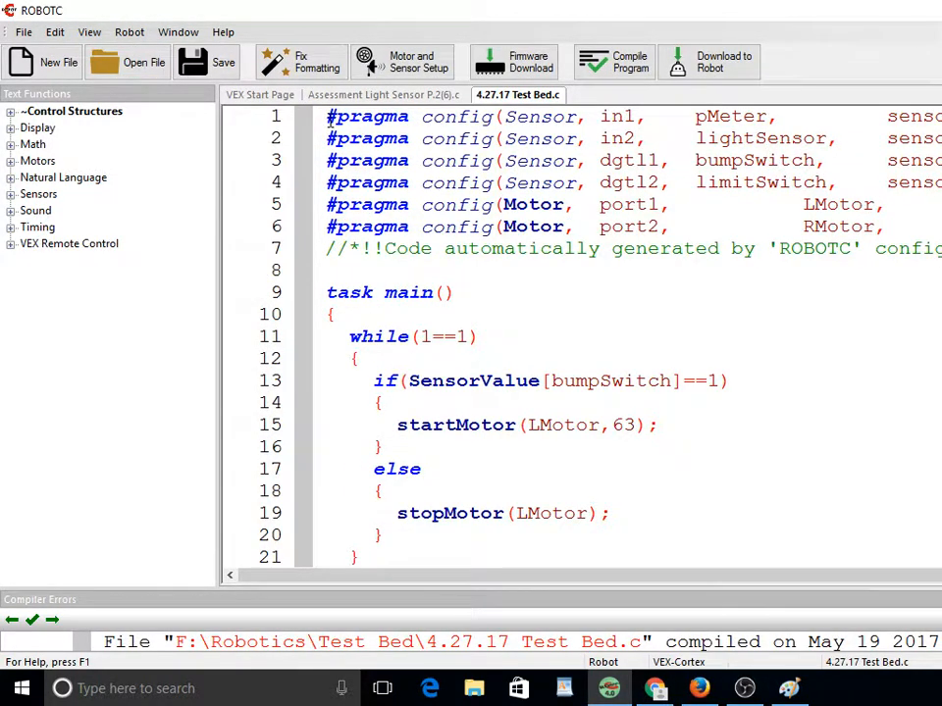
- Remove the two blank lines before the closing brace of task main in 4.27.17 Test Bed.c
drag(327, 116, 473, 285)
click(531, 320)
scroll(618, 425, down, 2)
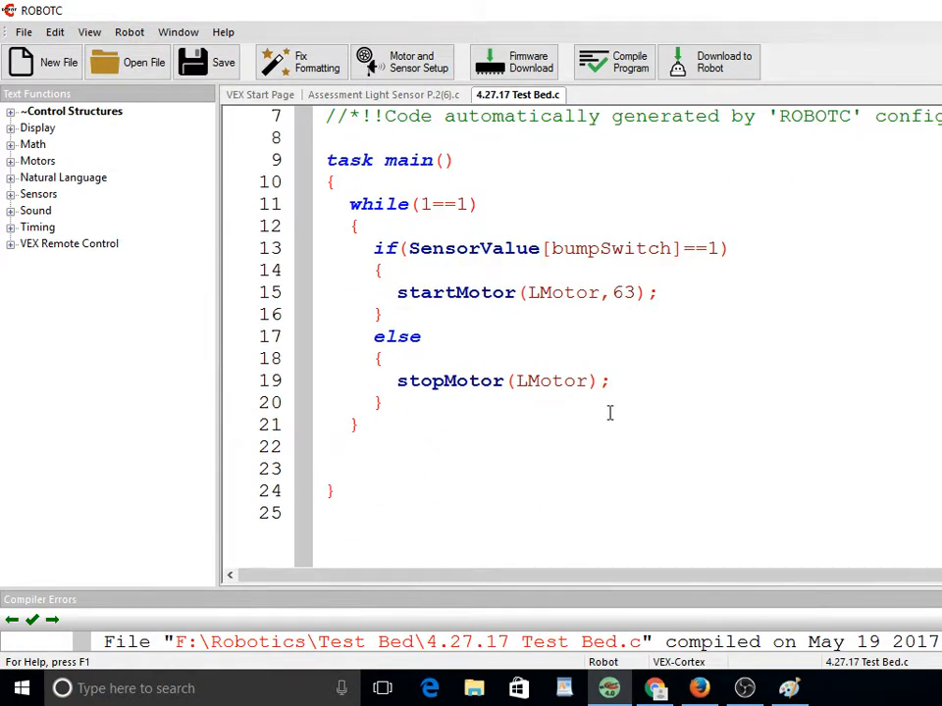
scroll(609, 412, up, 1)
scroll(612, 414, down, 3)
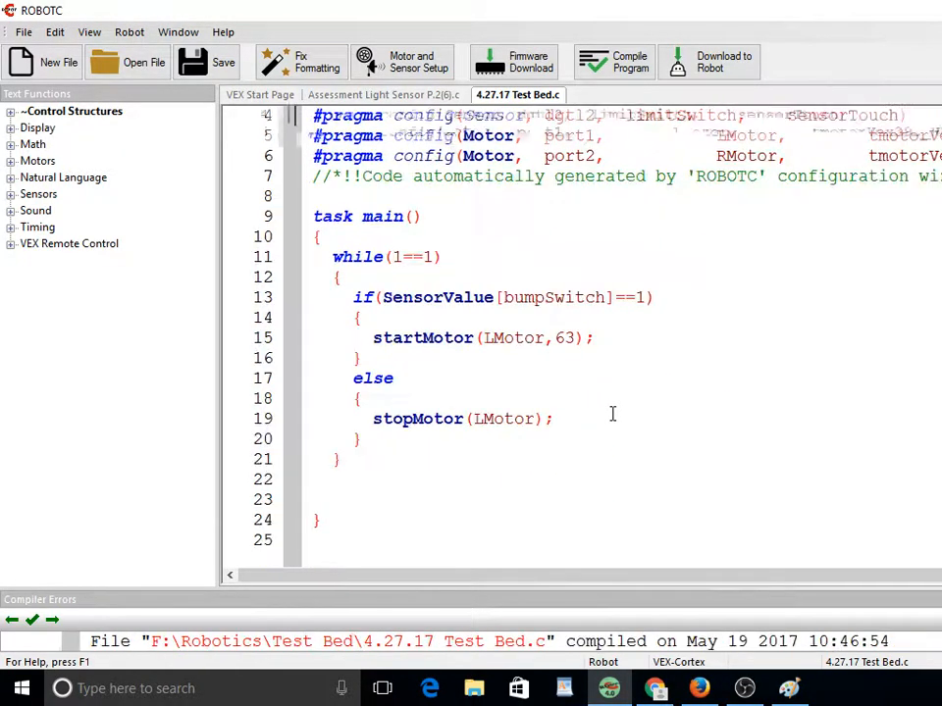
scroll(612, 414, up, 1)
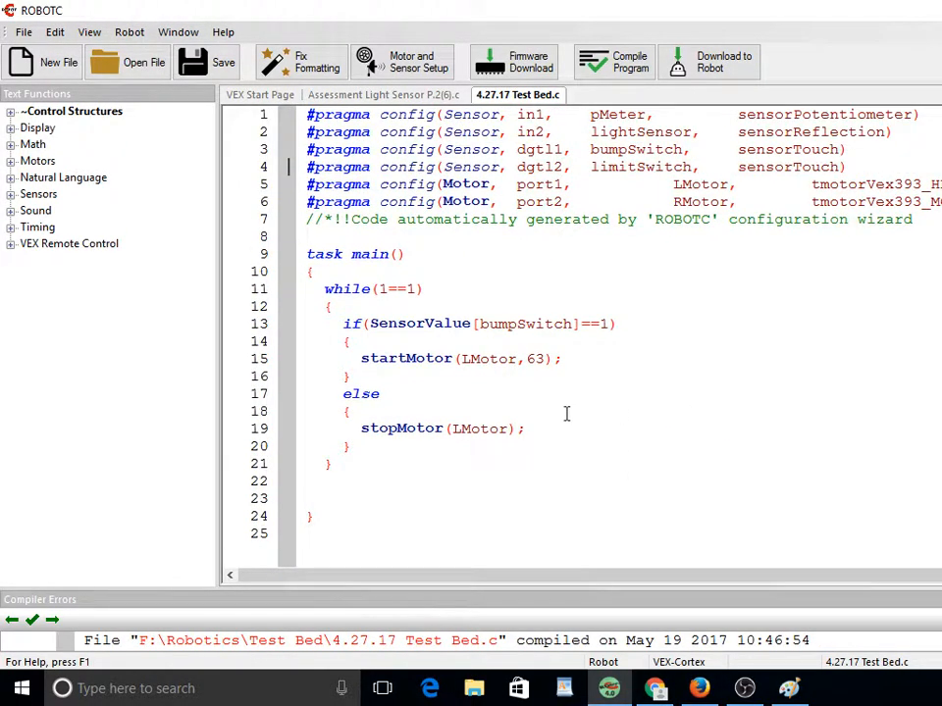
scroll(554, 409, up, 1)
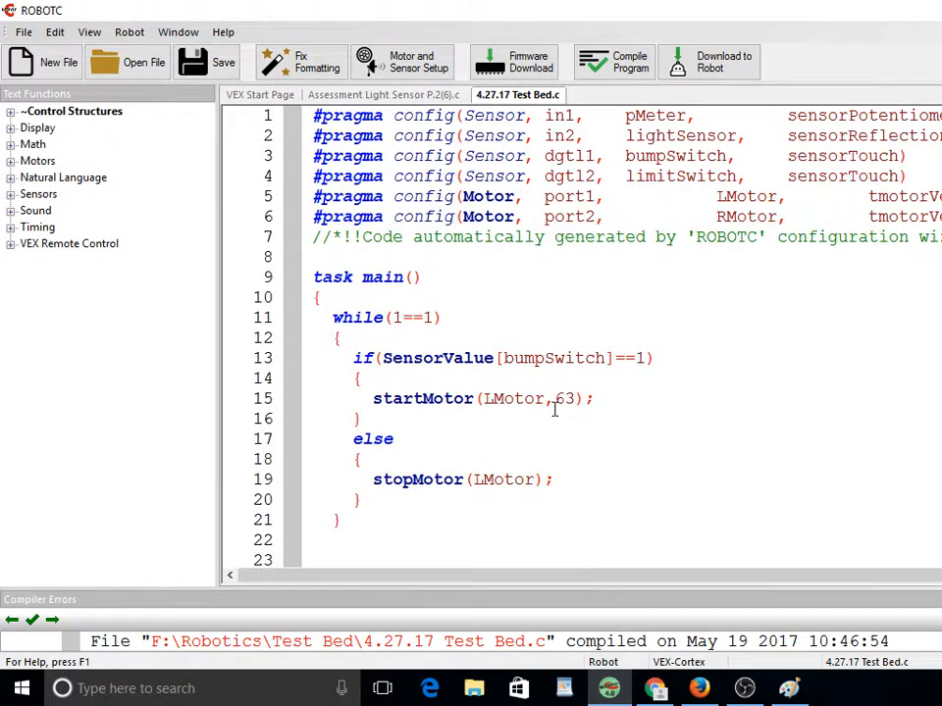
scroll(350, 520, down, 2)
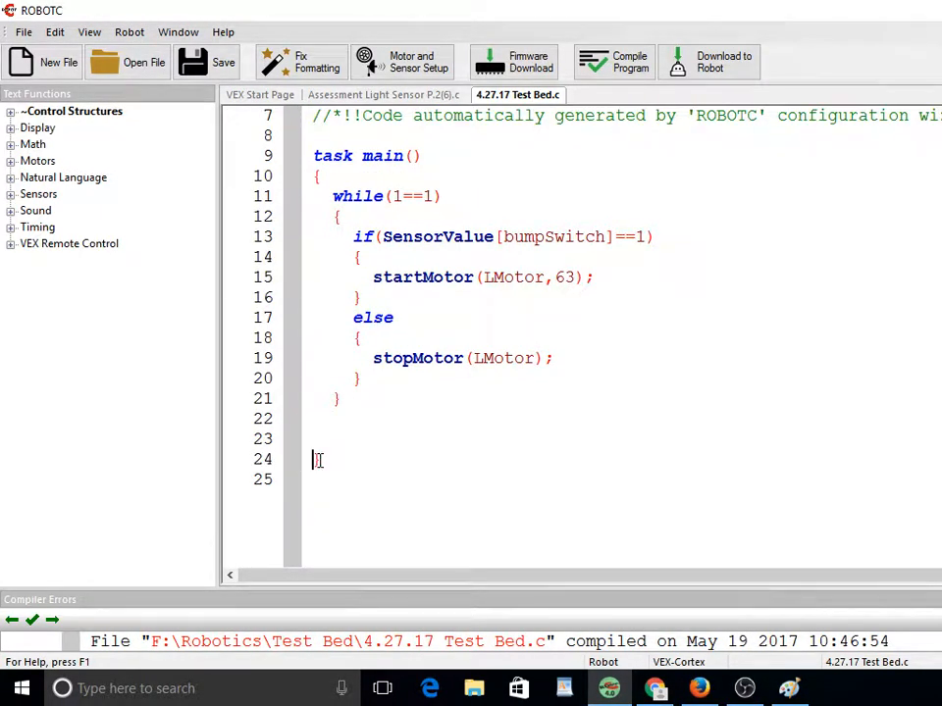
key(BackSpace)
key(BackSpace)
text(})
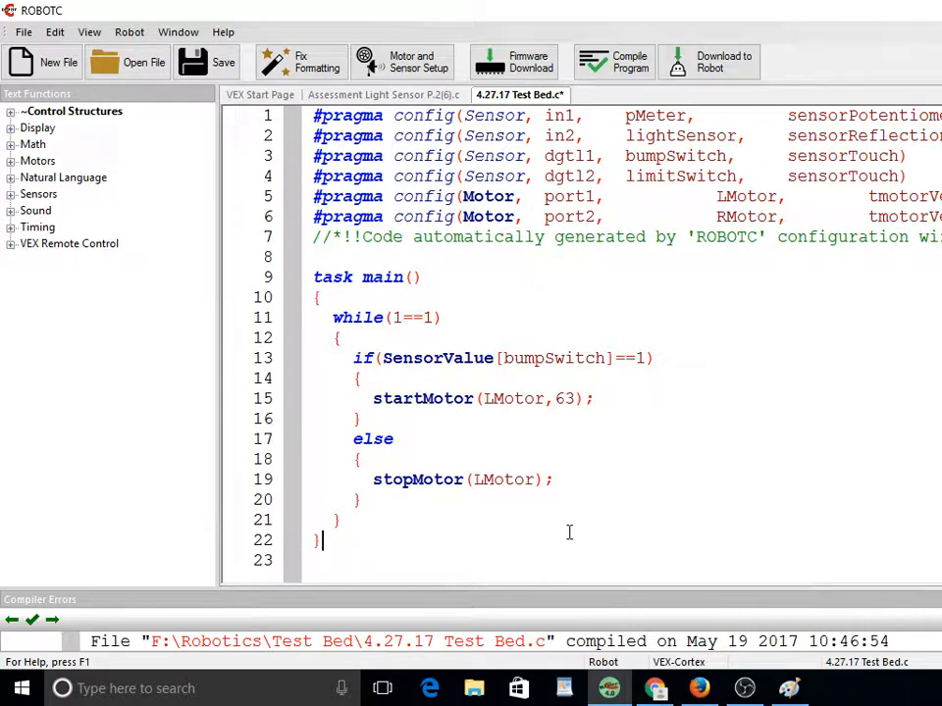
- Switch to Paint, paste the ROBOTC screenshot and crop it to code lines 1 to 23, about 1034 × 519 px
click(789, 689)
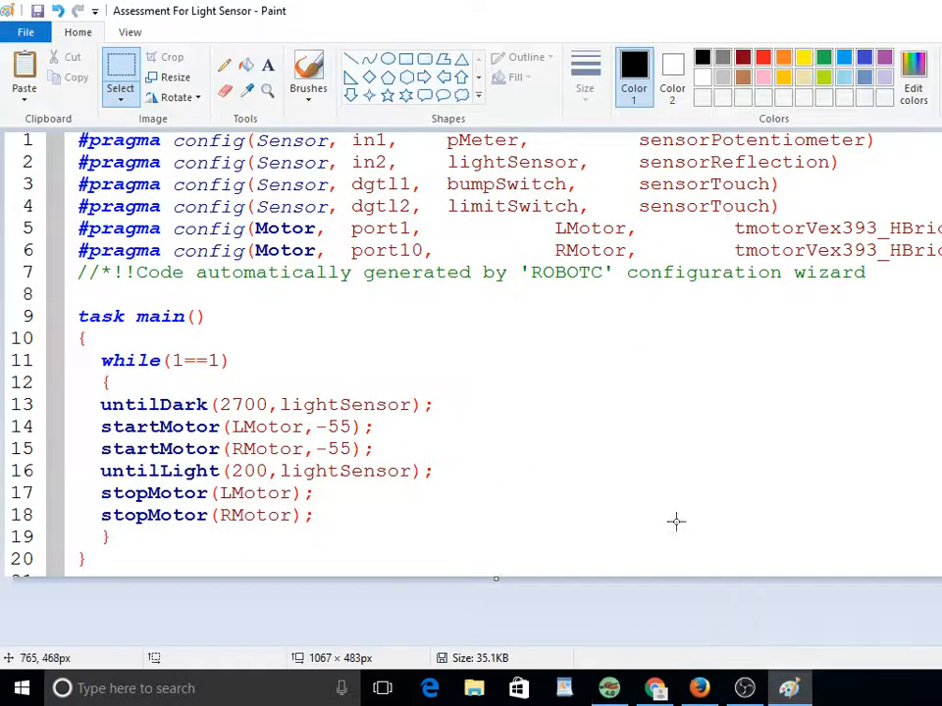
click(23, 71)
scroll(383, 313, down, 4)
scroll(370, 314, up, 2)
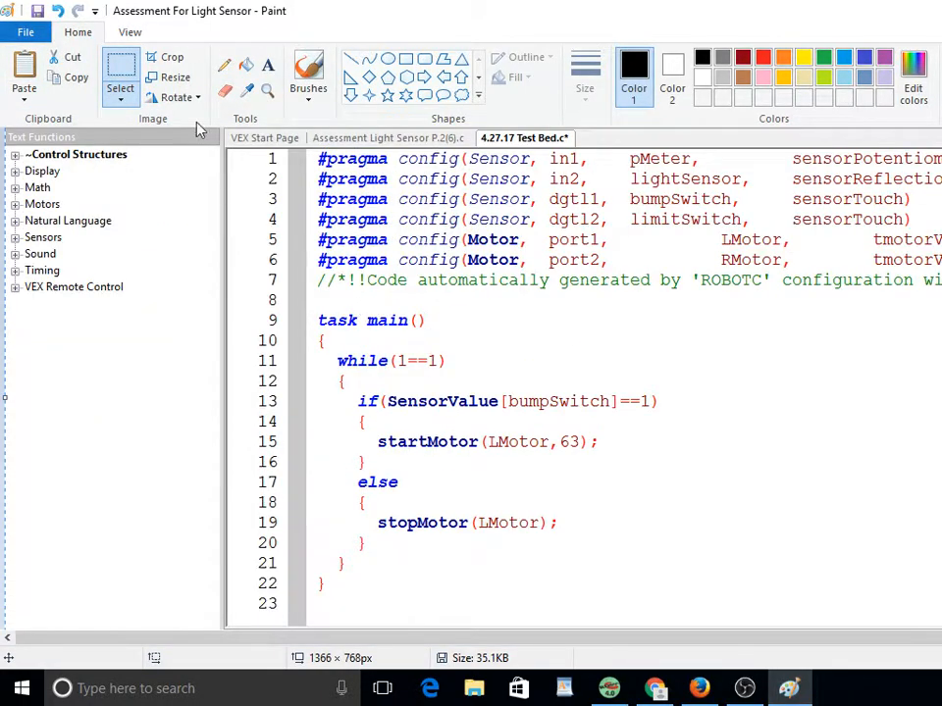
click(130, 68)
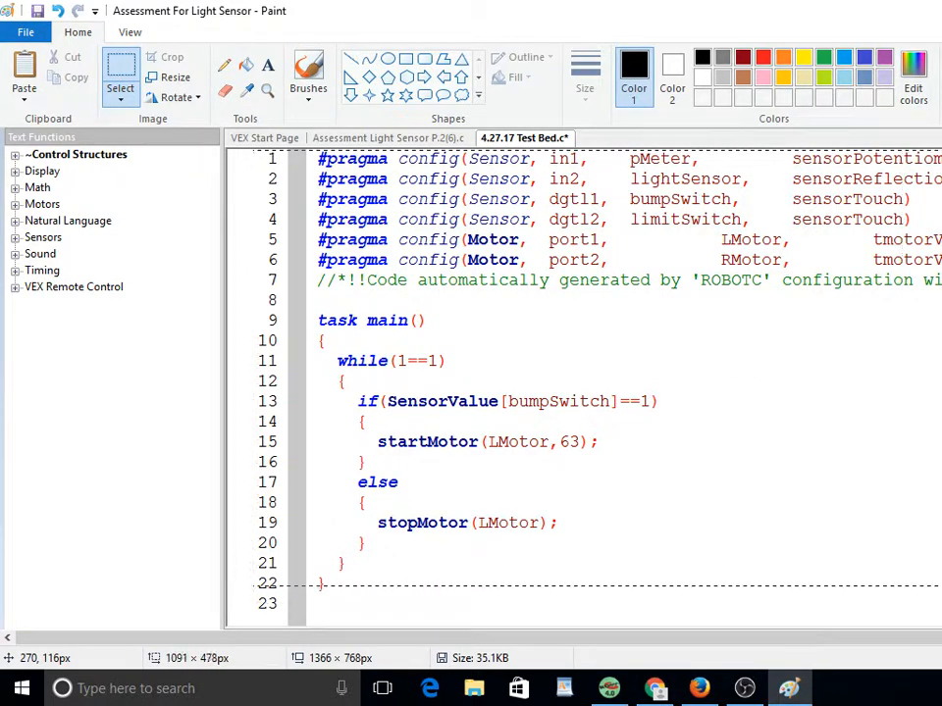
drag(941, 628, 941, 627)
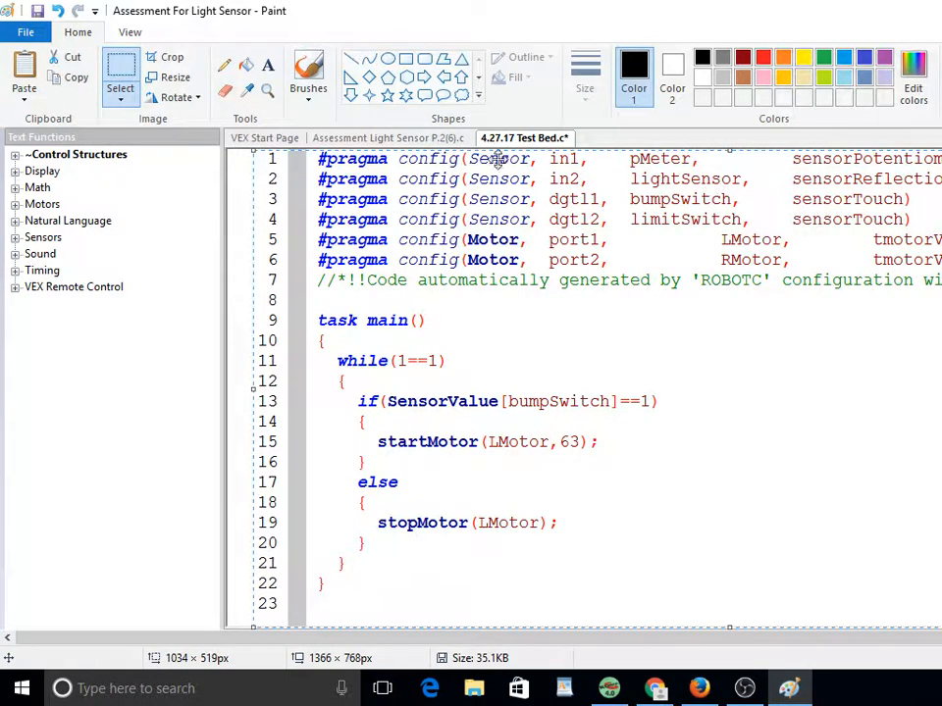
click(167, 57)
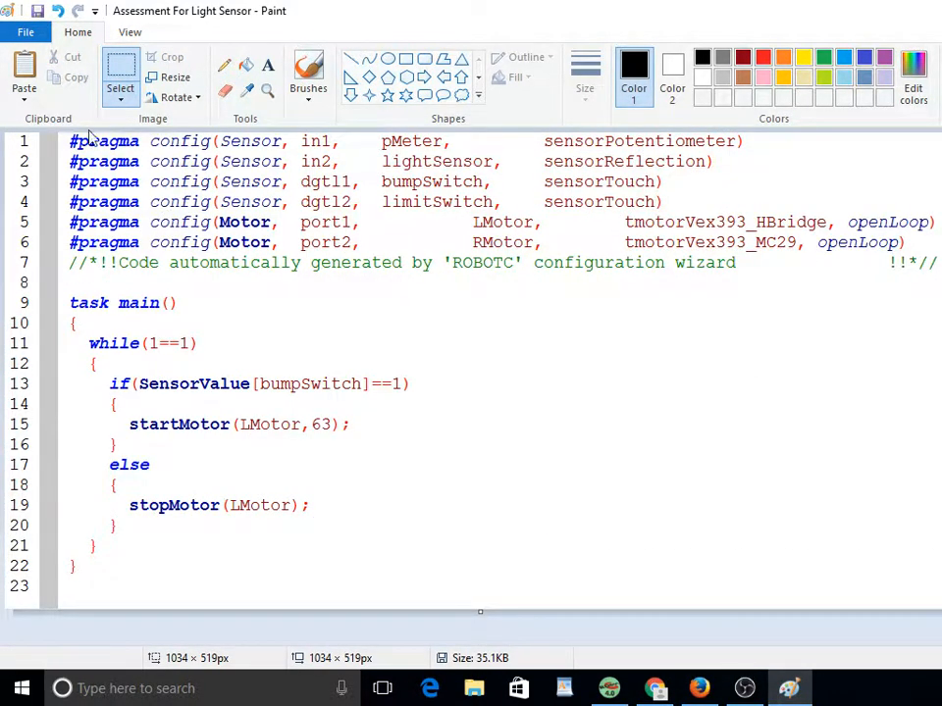
- Save the cropped image as a PNG named Assessment For Pmeter in the TestBed Photos folder
click(25, 32)
click(73, 184)
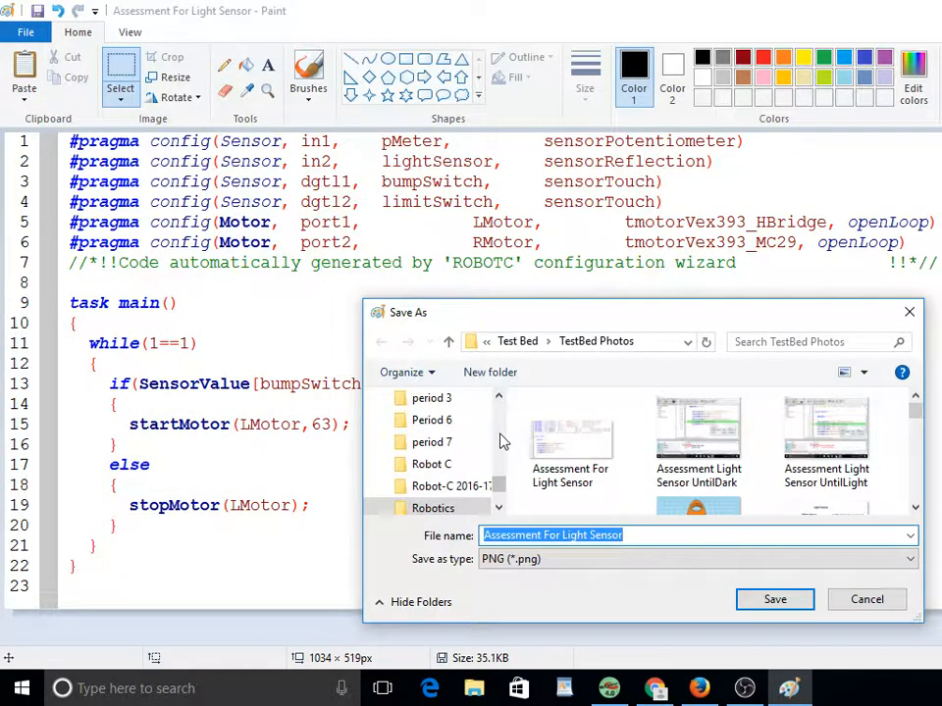
key(End)
key(BackSpace)
key(BackSpace)
key(BackSpace)
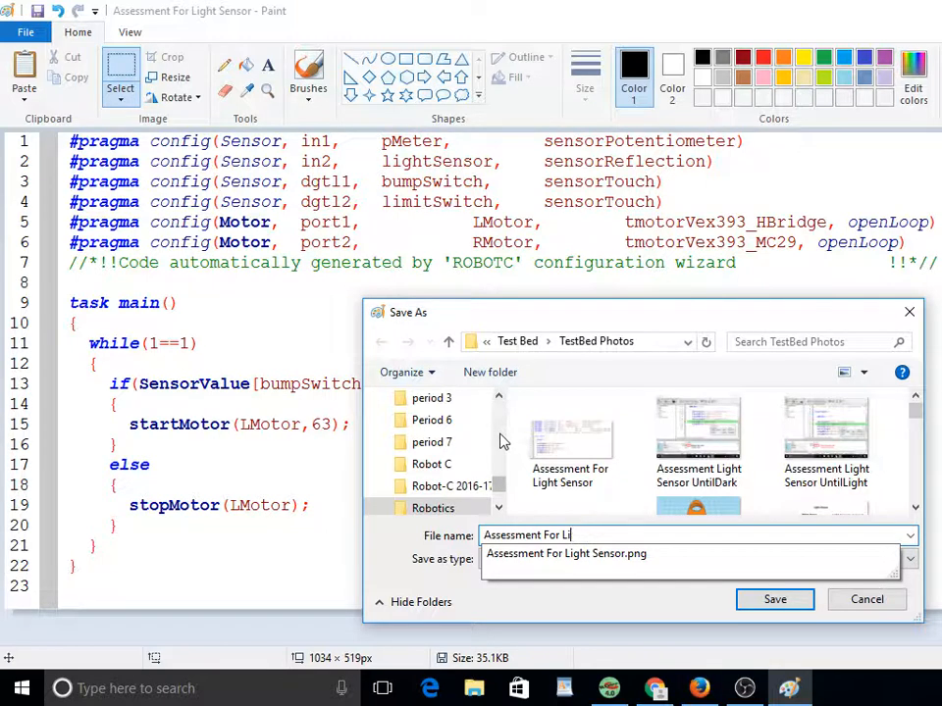
text(Pmeter)
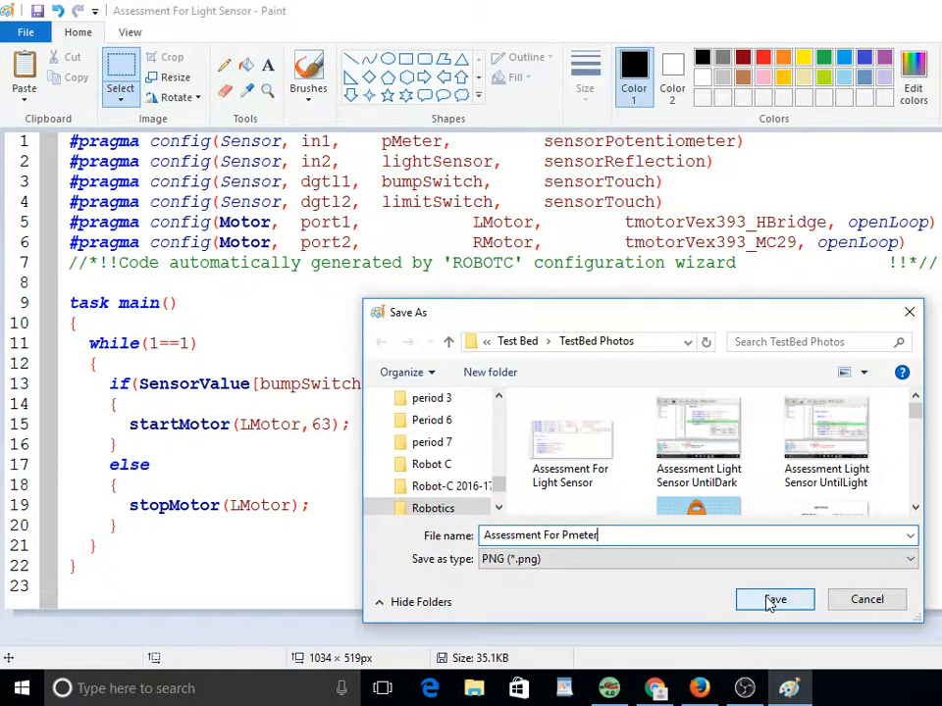
click(774, 601)
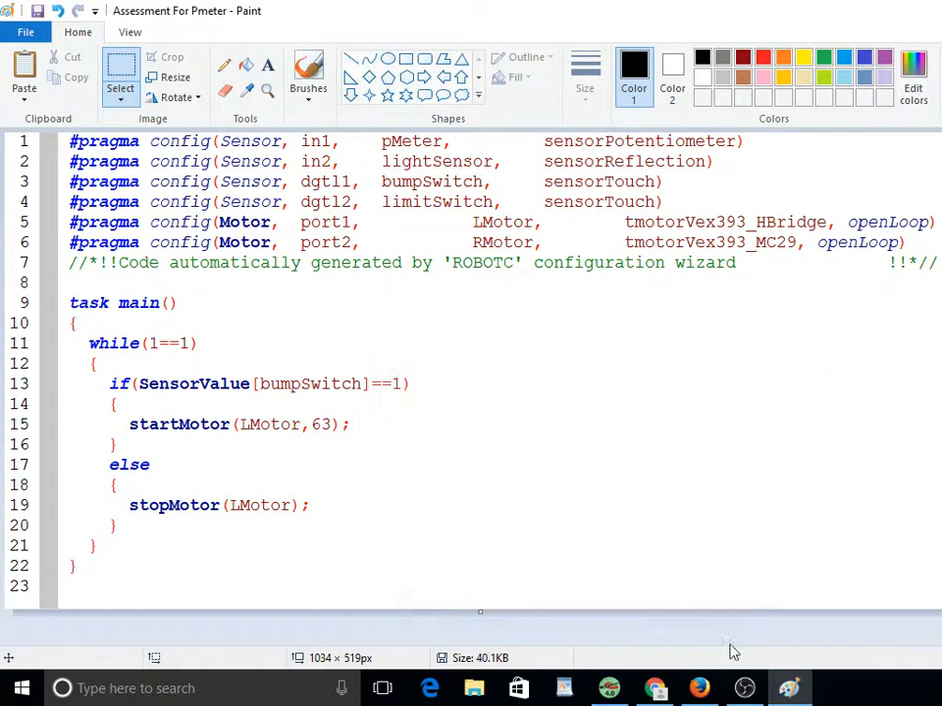
- Return to Weebly, add an image element beside the BumpSwitch & LimitSwitch title and move the Limit Switch & Bump Switch button beneath that title
click(655, 689)
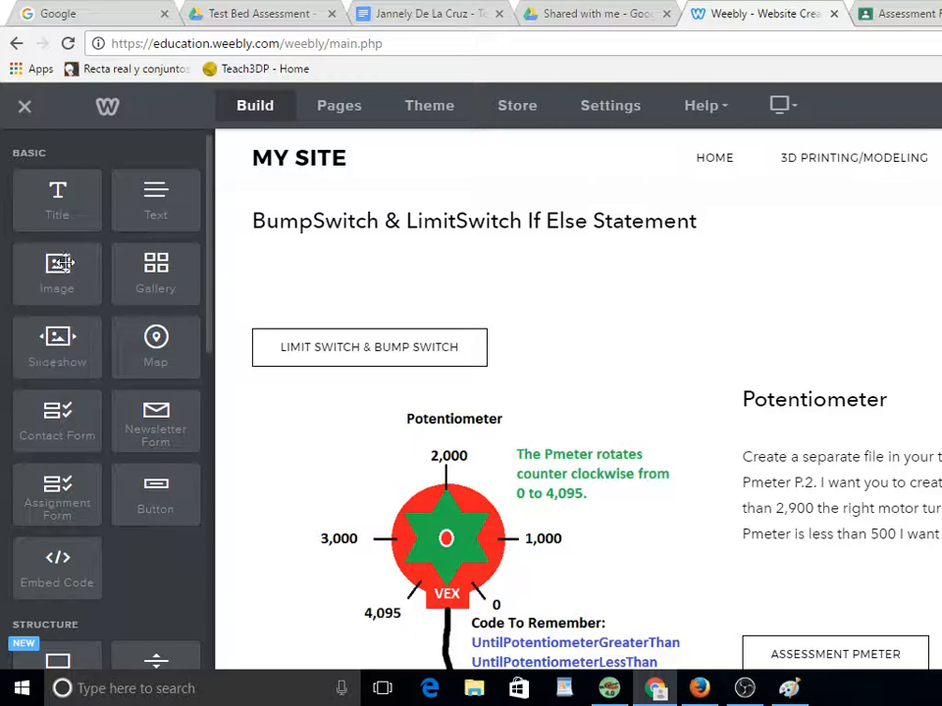
drag(60, 276, 236, 299)
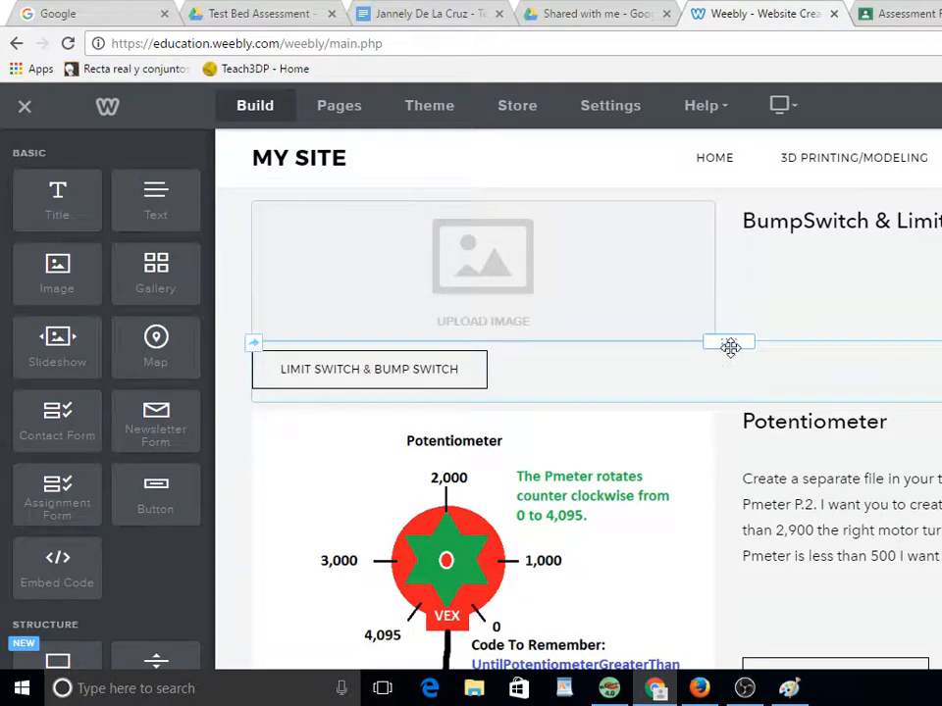
drag(730, 345, 844, 277)
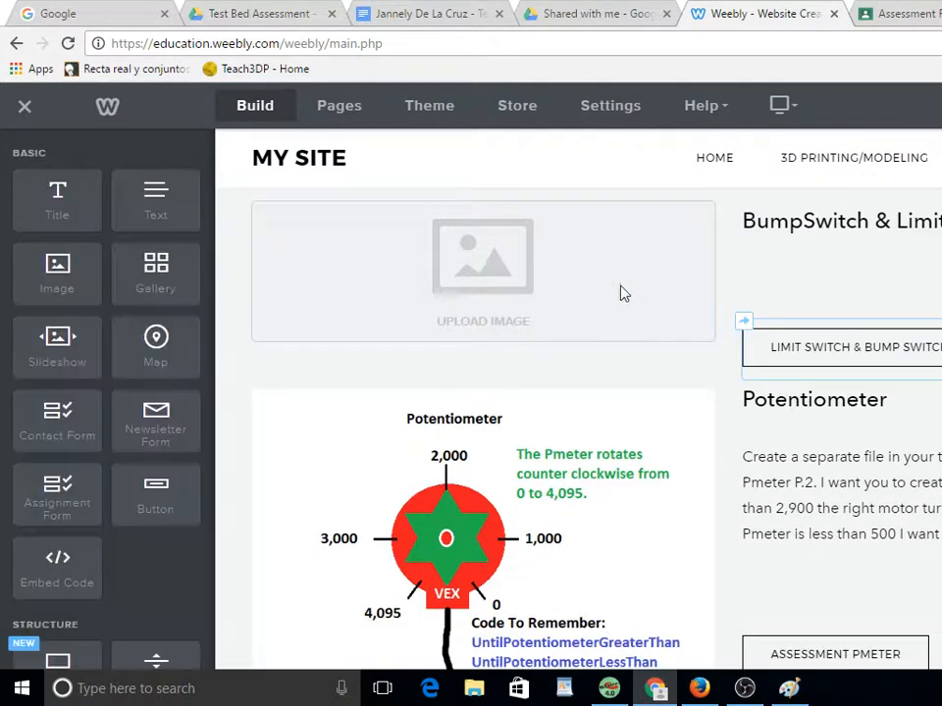
- Upload Assessment For Pmeter from the TestBed Photos folder into the empty image element
click(483, 275)
click(541, 444)
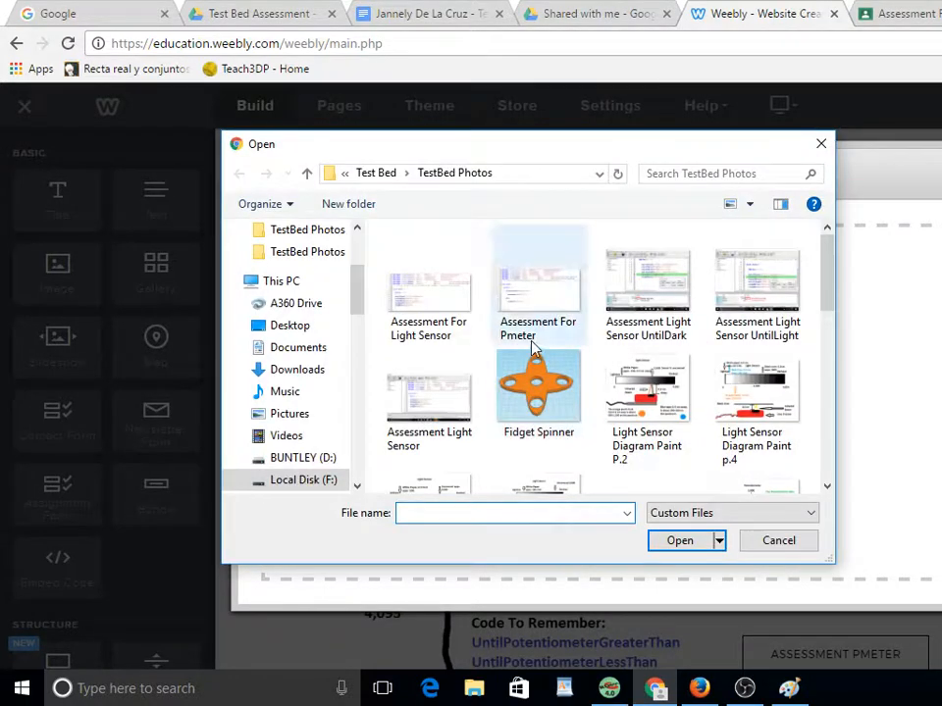
click(538, 295)
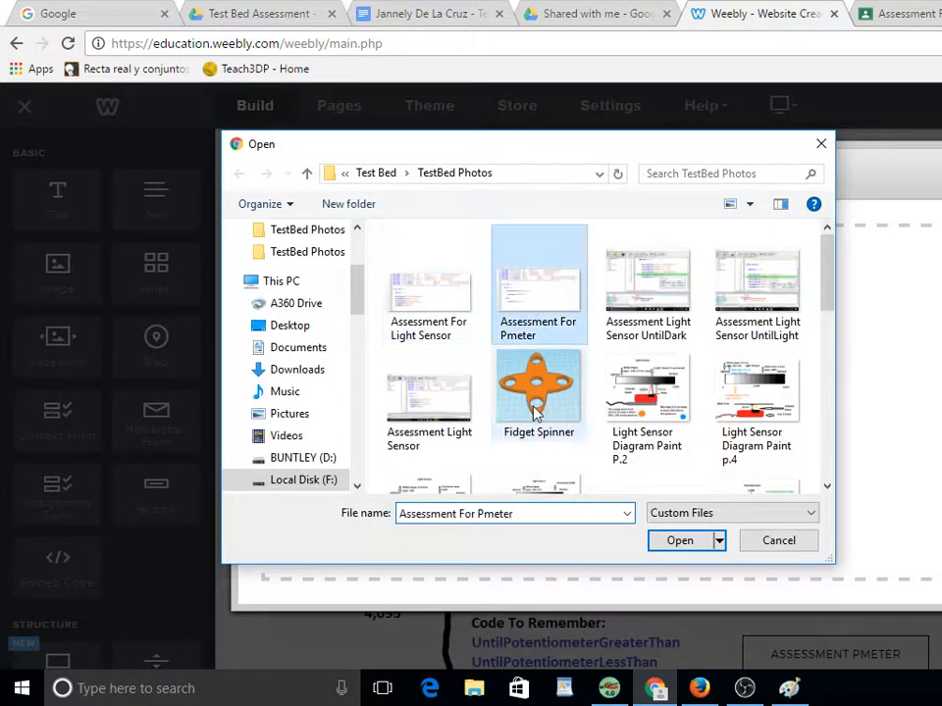
click(679, 540)
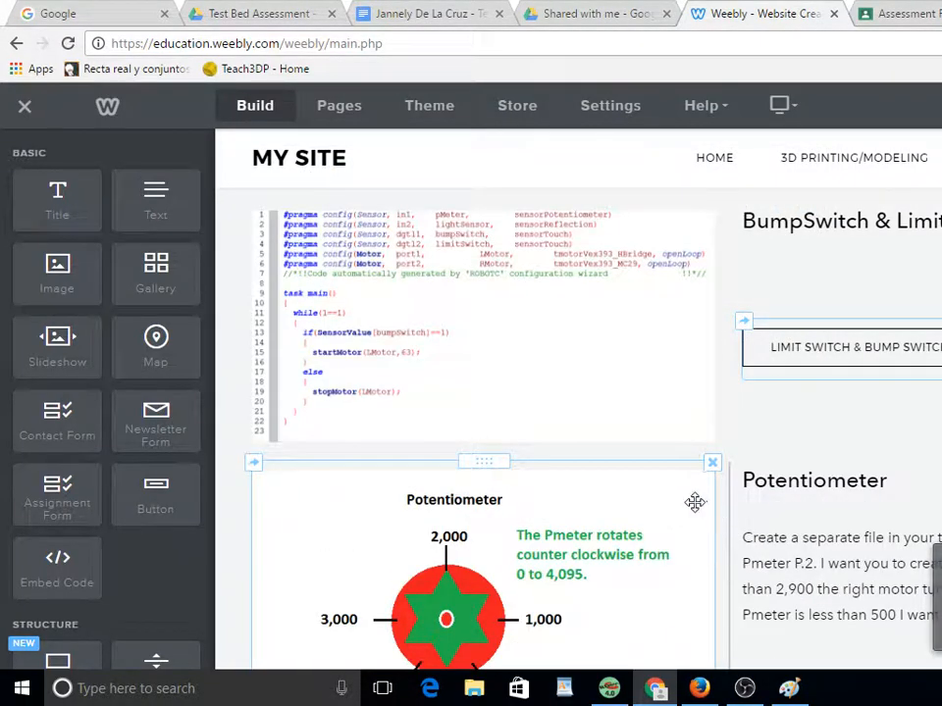
- Examine the layout around the new code image, inspect the Limit Switch & Bump Switch button's settings and close them
scroll(701, 494, up, 3)
scroll(702, 480, down, 6)
scroll(702, 475, up, 1)
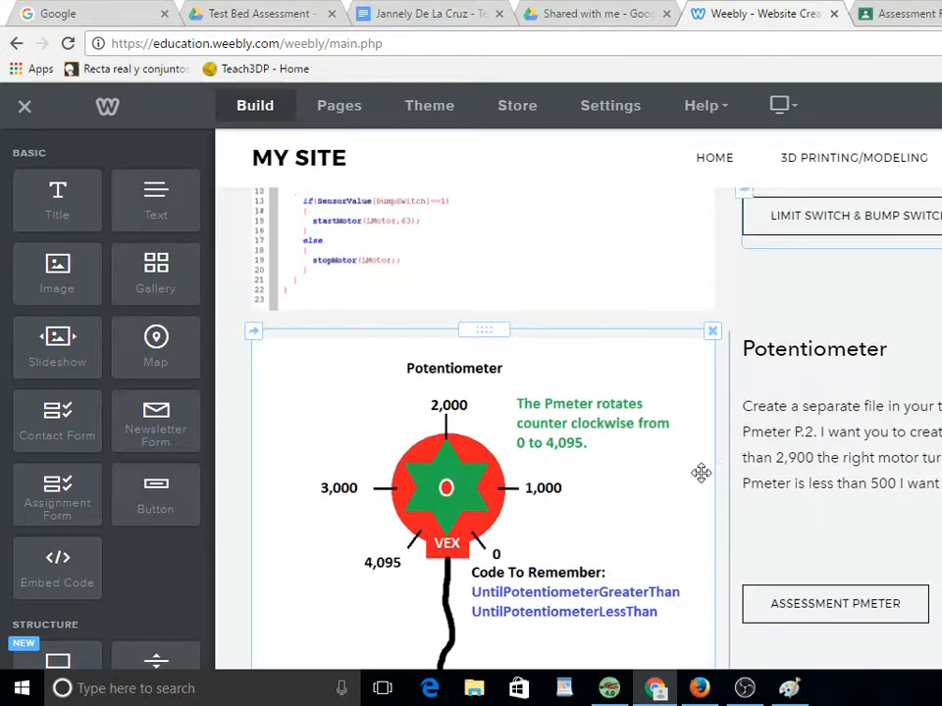
scroll(697, 467, down, 1)
scroll(690, 457, up, 3)
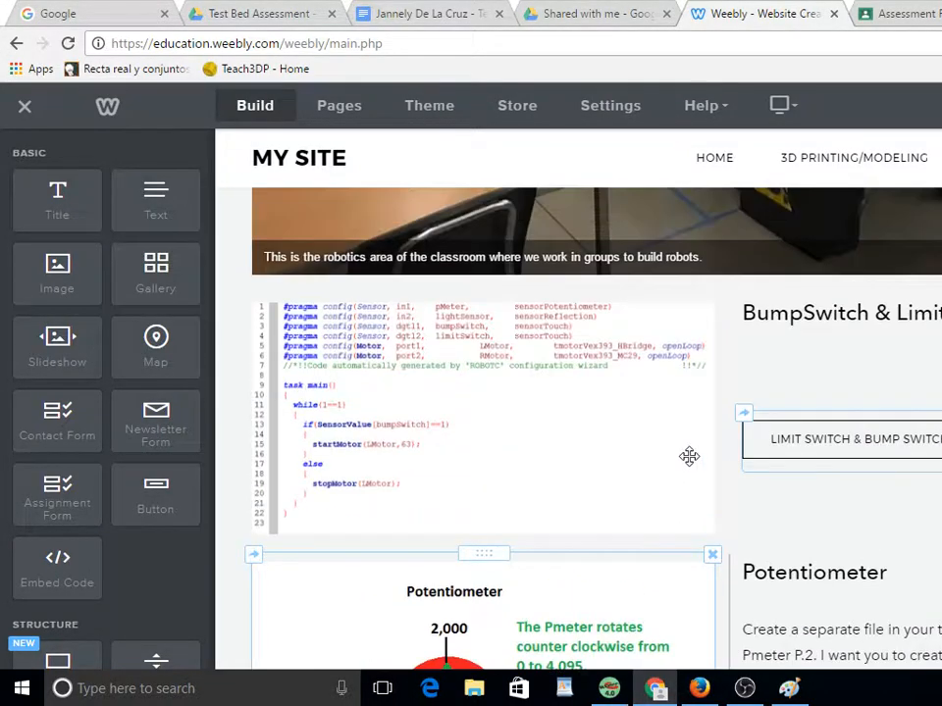
scroll(923, 421, down, 1)
click(915, 350)
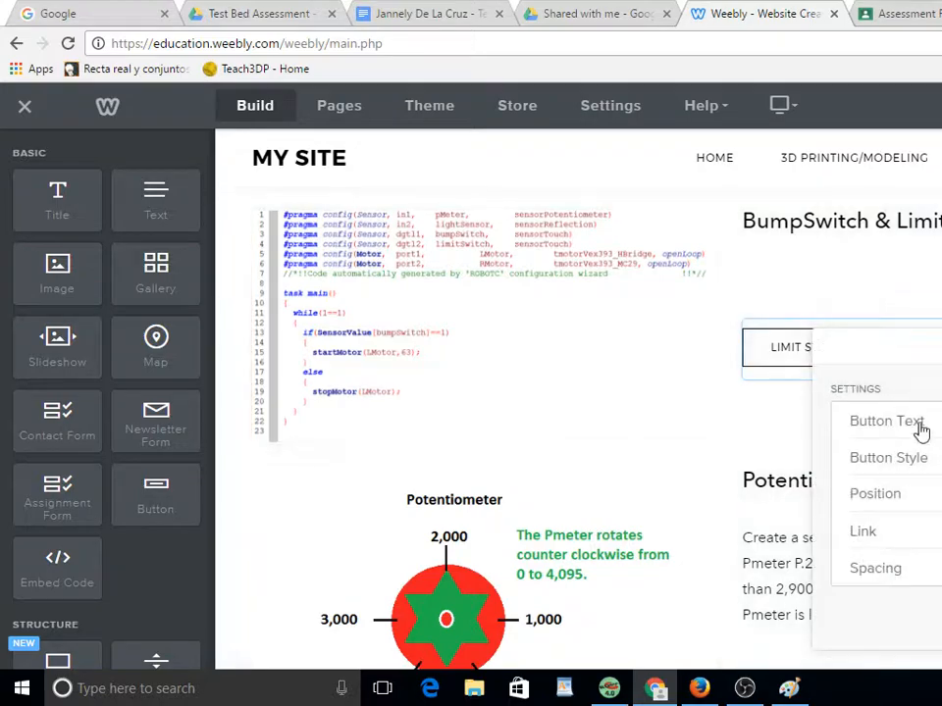
click(758, 440)
- Review the page from the TestBed slideshow and its settings through the BumpSwitch, Potentiometer and Light Sensor sections
scroll(759, 439, up, 4)
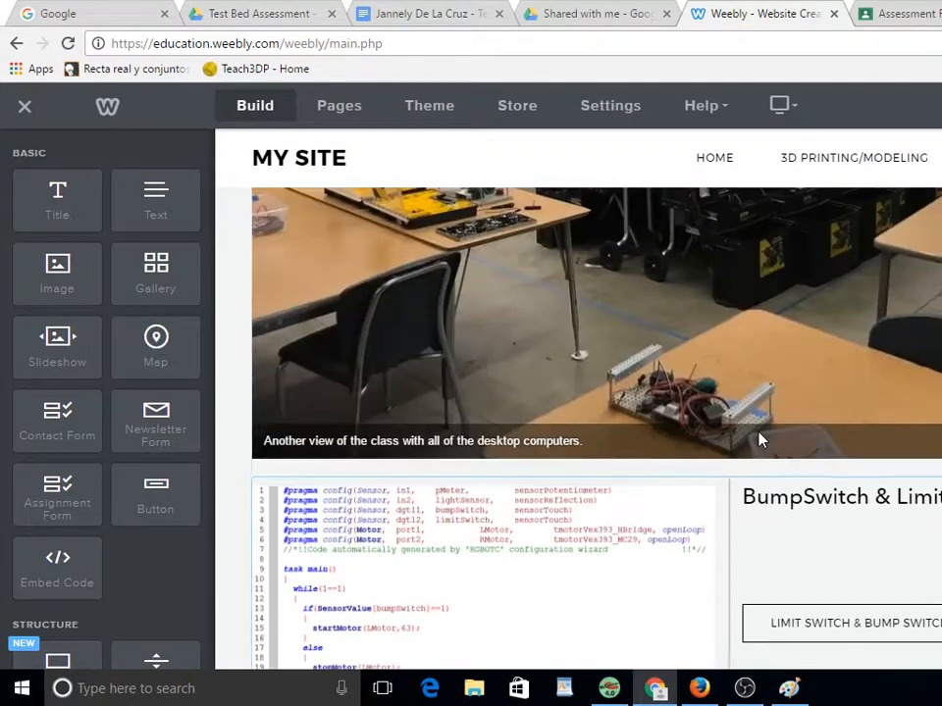
scroll(760, 439, down, 1)
scroll(780, 393, up, 8)
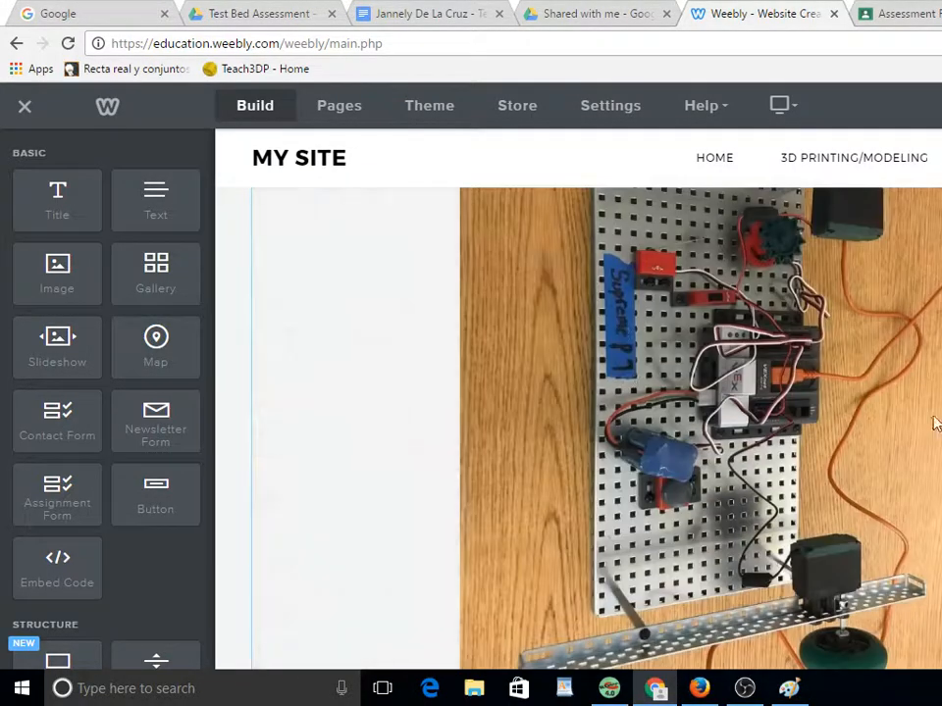
scroll(801, 343, down, 1)
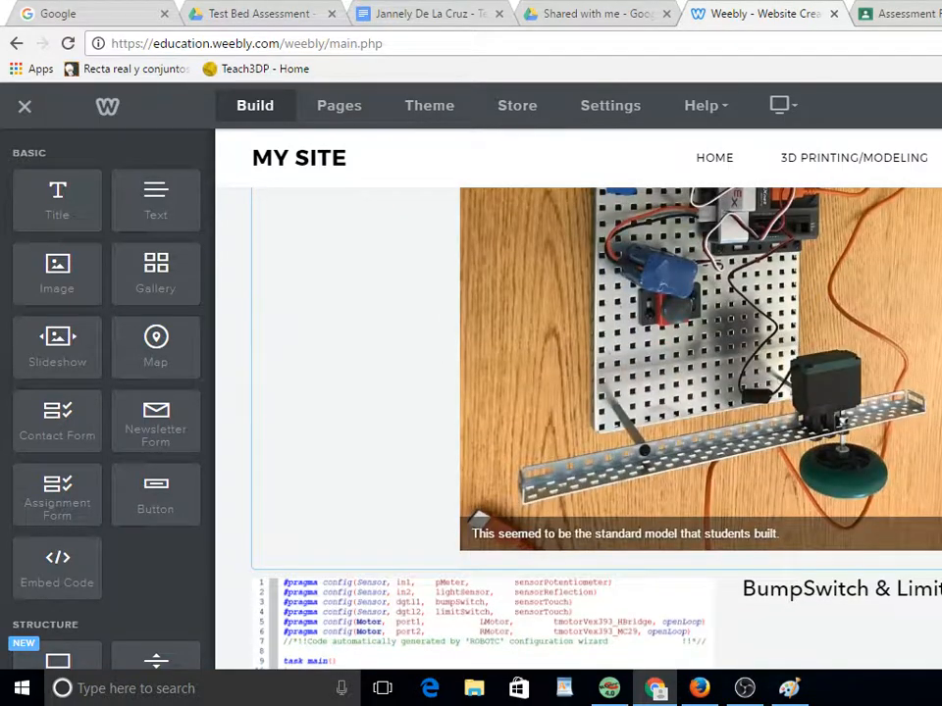
click(725, 319)
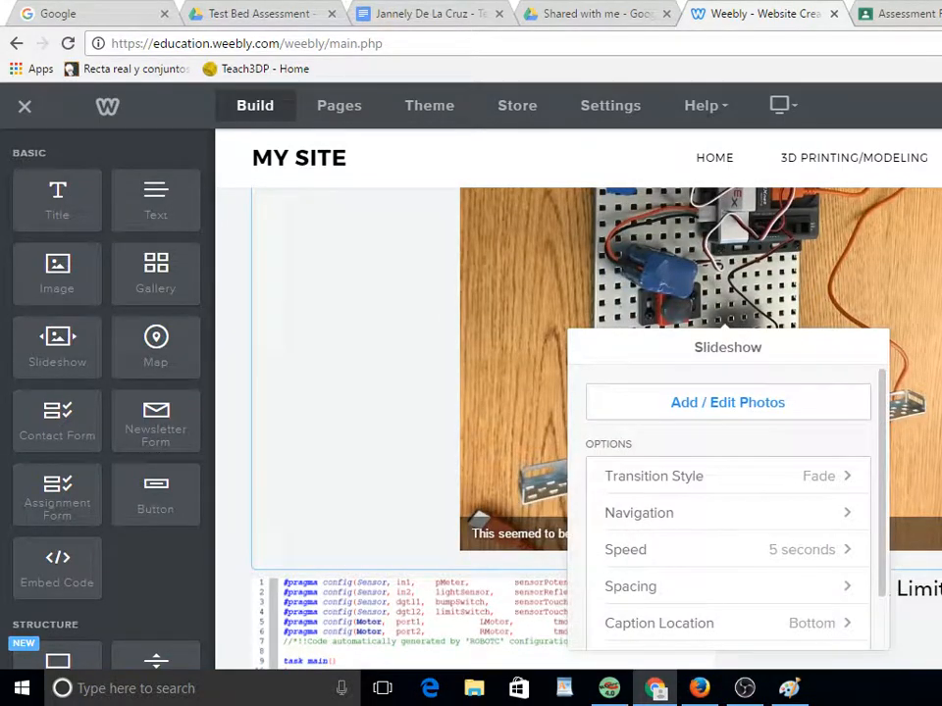
scroll(725, 319, up, 5)
click(534, 319)
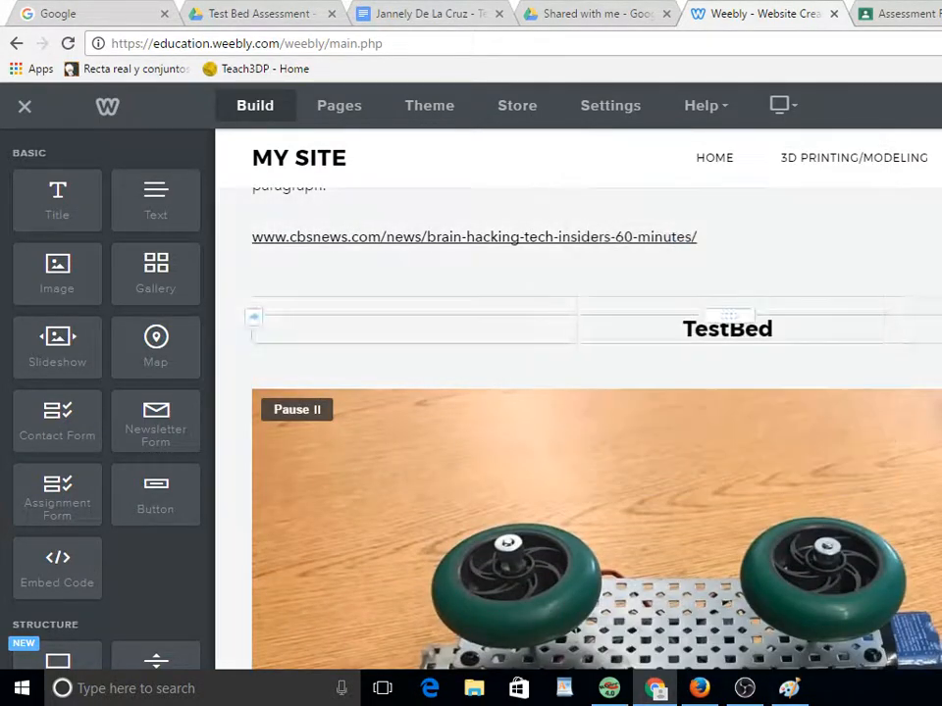
scroll(582, 430, down, 10)
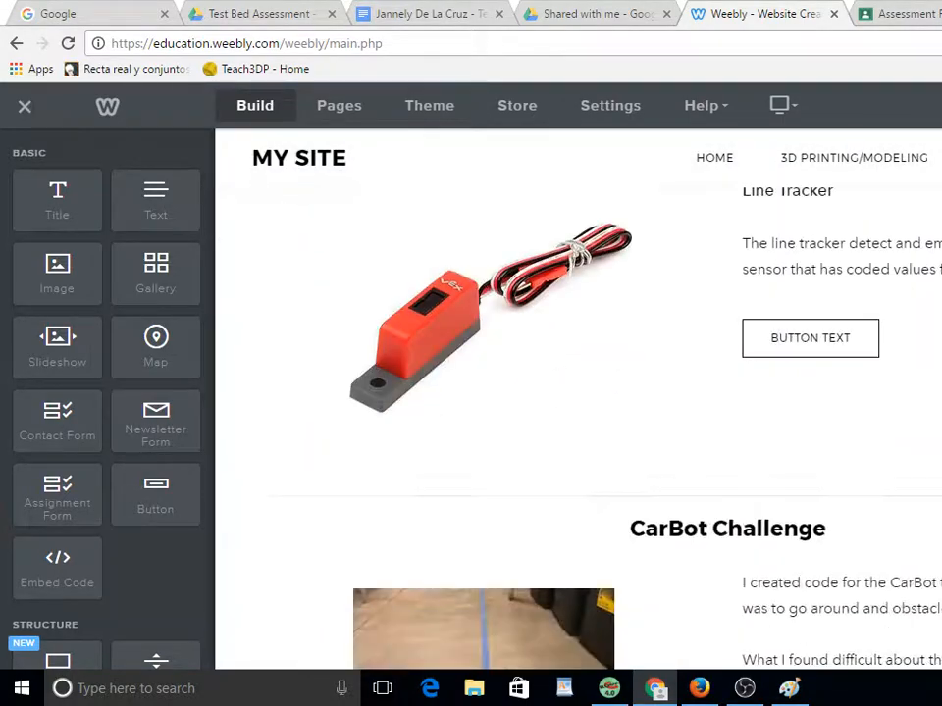
scroll(582, 430, down, 6)
scroll(581, 429, up, 20)
scroll(582, 429, down, 2)
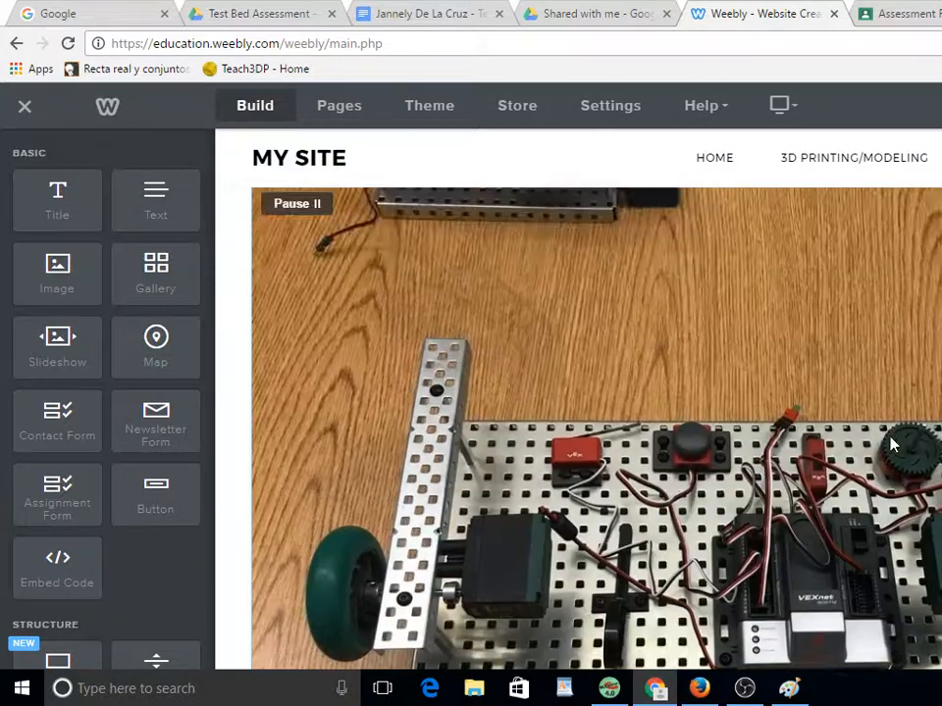
scroll(885, 415, down, 3)
scroll(885, 415, down, 3)
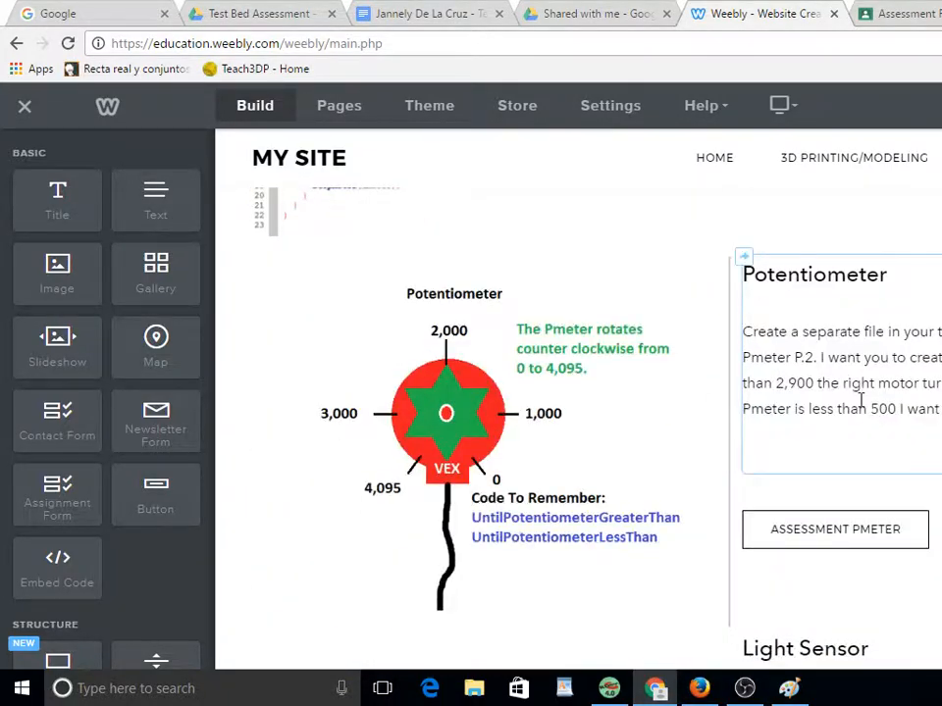
scroll(892, 400, up, 2)
scroll(914, 381, down, 7)
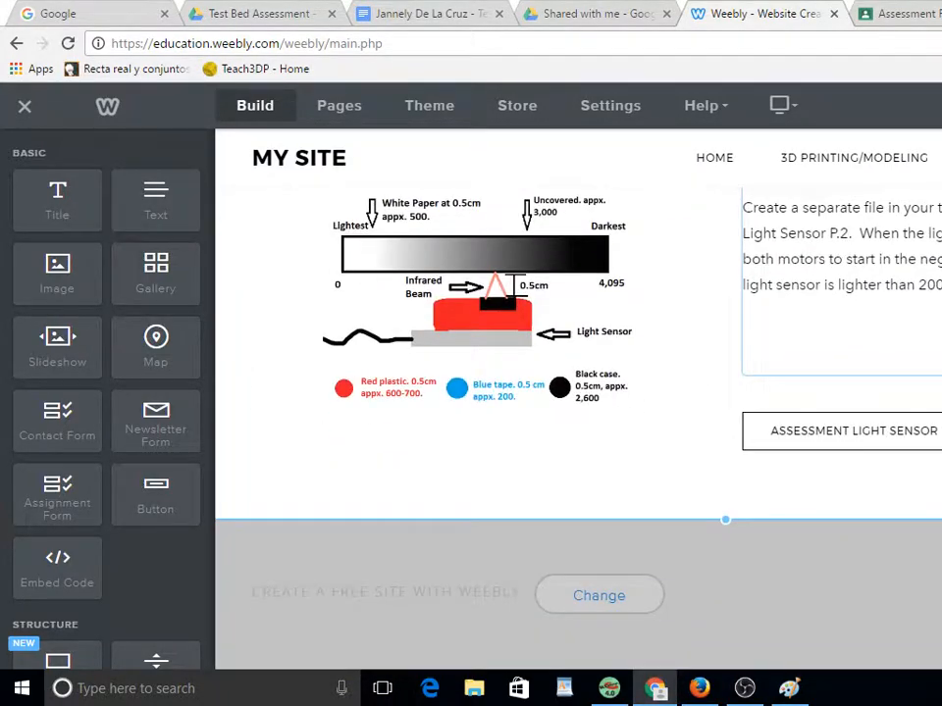